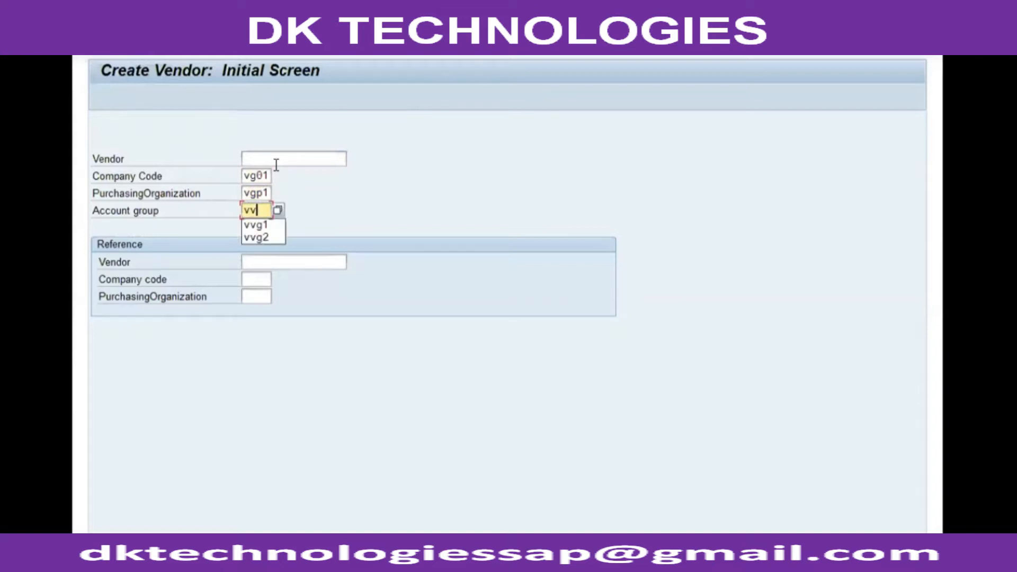
Set the account group to vvg1 and look through the list of available company codes
key(Return)
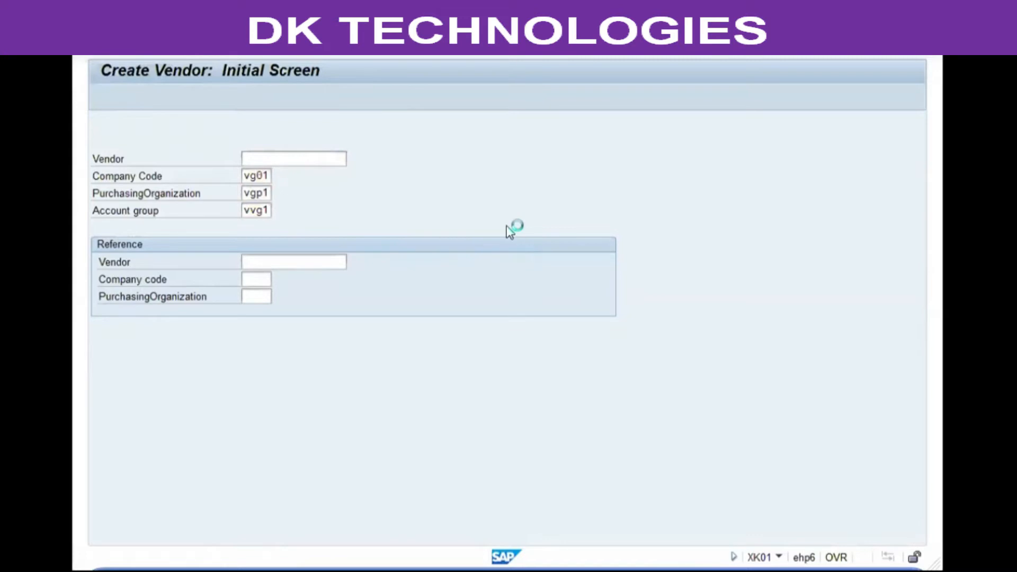
scroll(679, 212, down, 10)
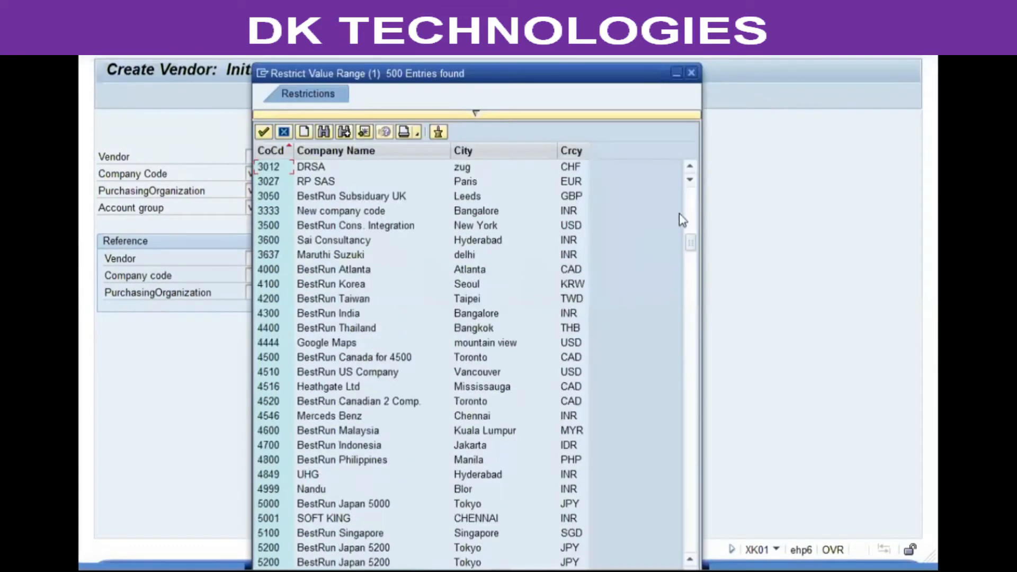
drag(690, 293, 690, 532)
scroll(426, 312, down, 10)
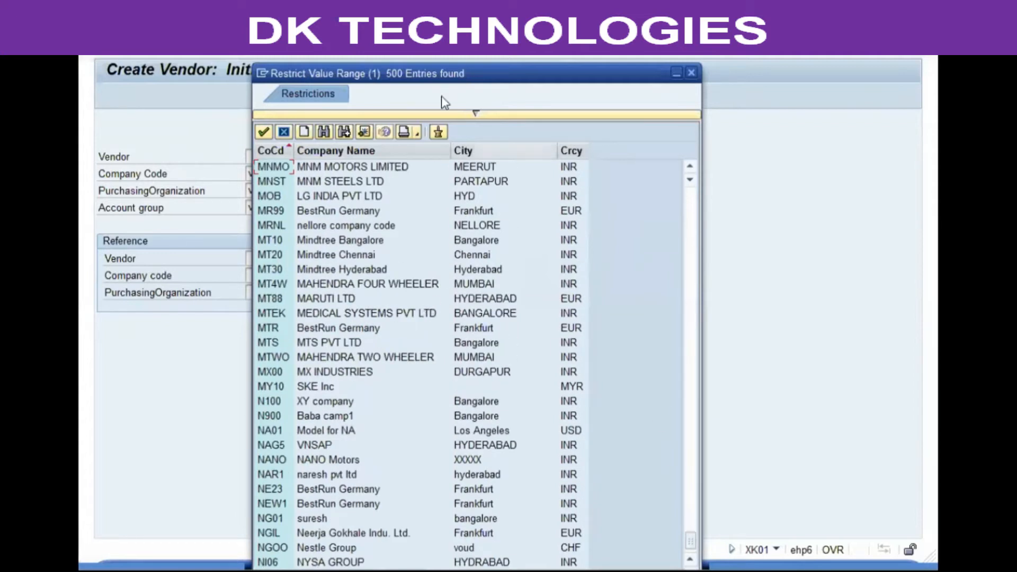
Set the maximum number of hits for the company code list to 1500 and rerun the search
click(442, 120)
drag(416, 244, 277, 235)
text(1500)
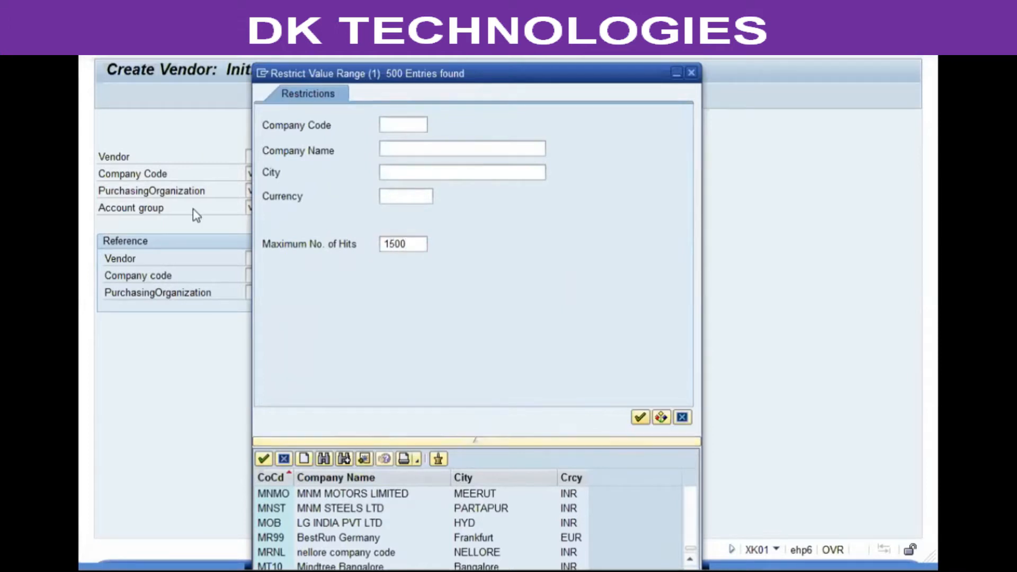
key(Return)
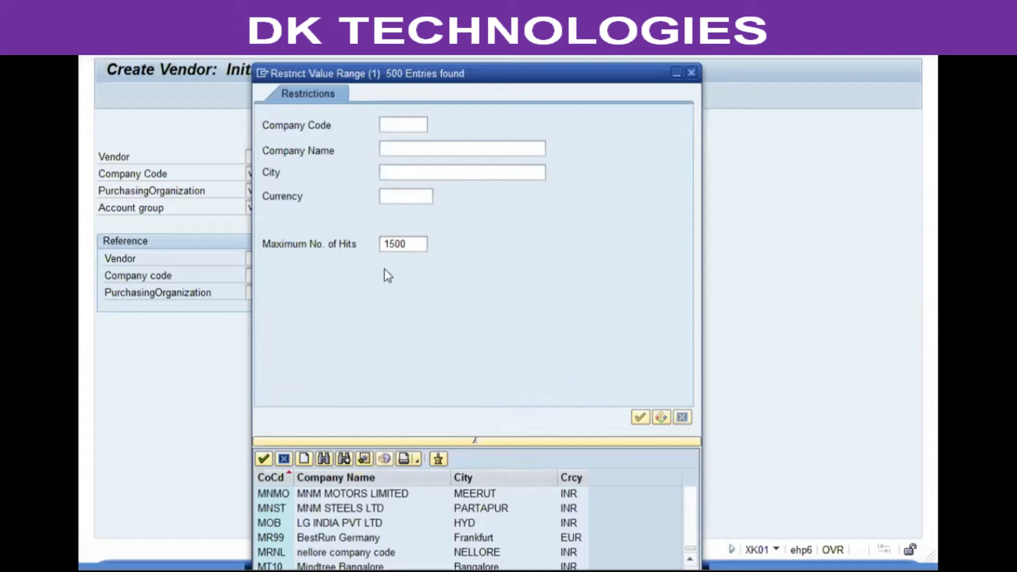
Locate company code VG01 in the extended list and close the list without choosing an entry
scroll(806, 244, down, 20)
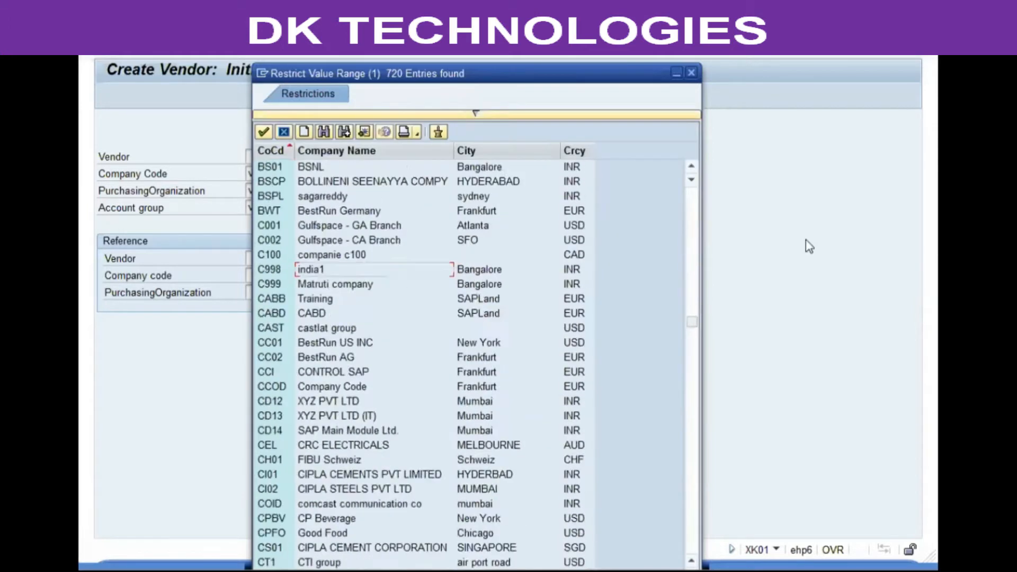
scroll(809, 247, down, 7)
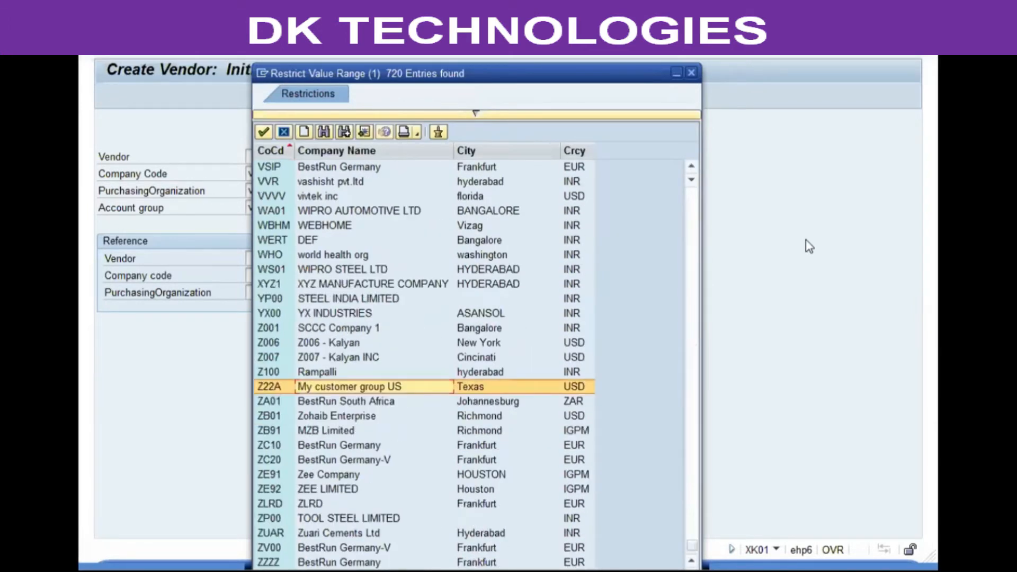
scroll(809, 246, up, 9)
key(Down)
key(Down)
key(Down)
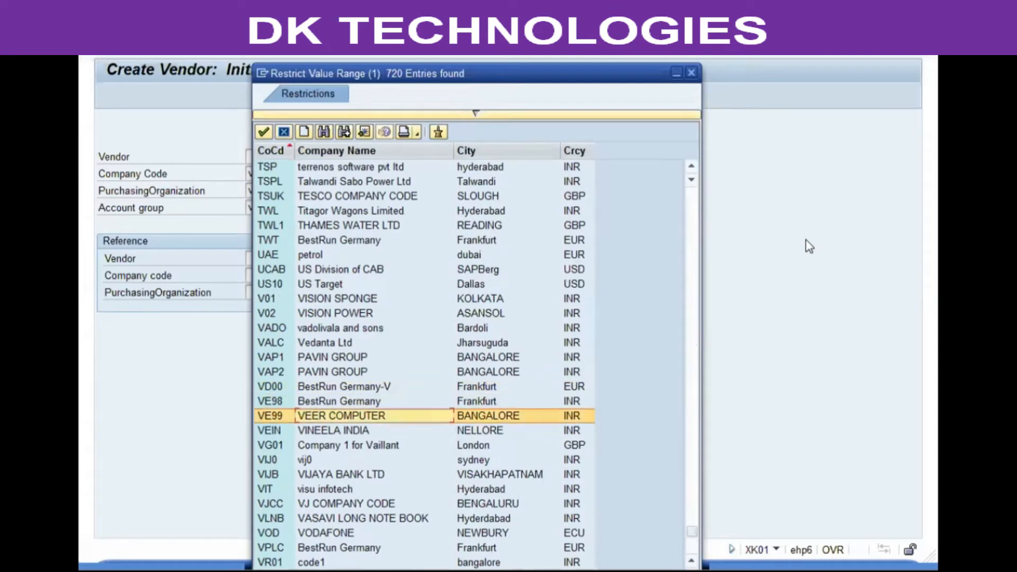
key(Down)
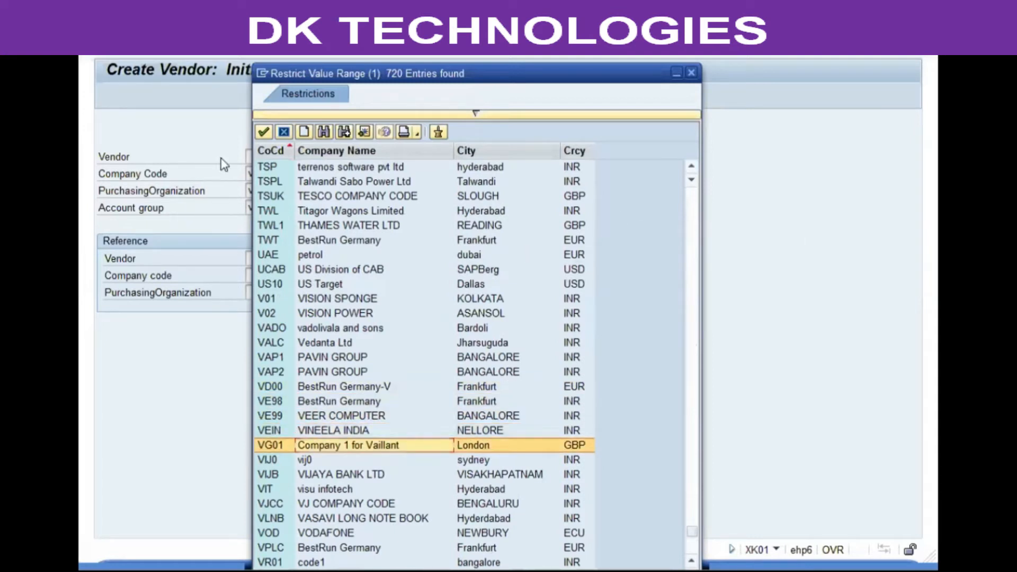
click(284, 133)
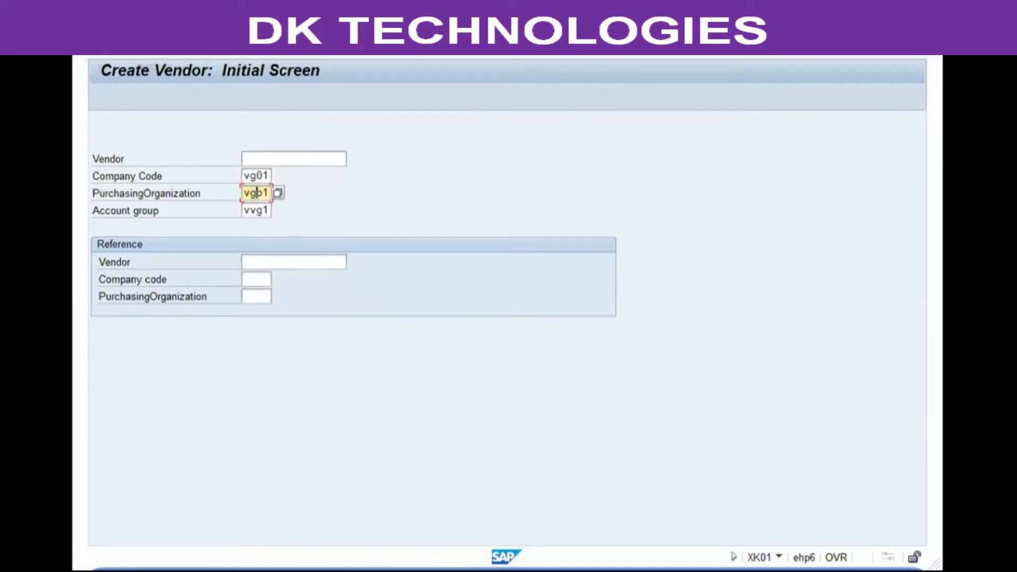
key(Return)
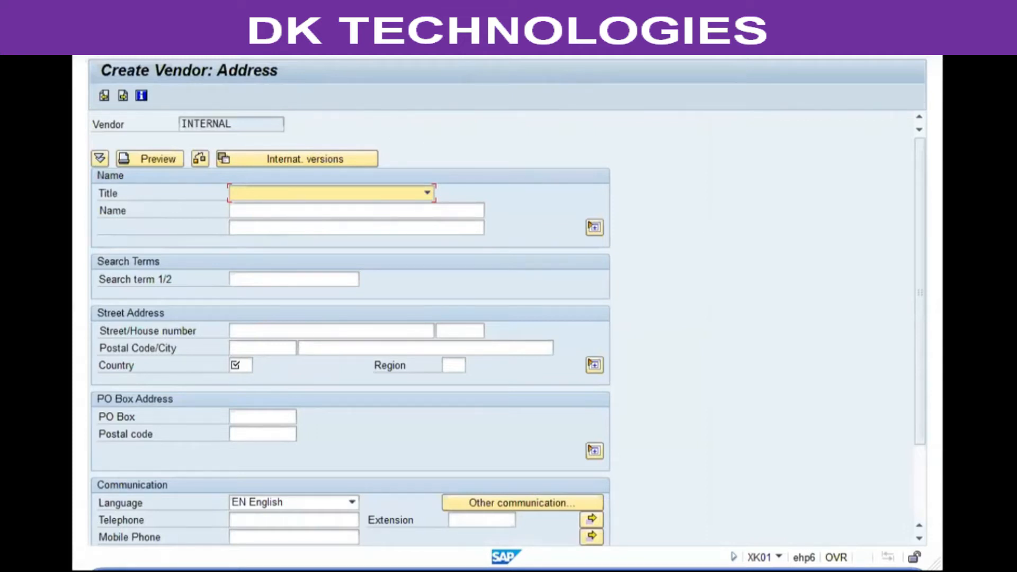
click(318, 45)
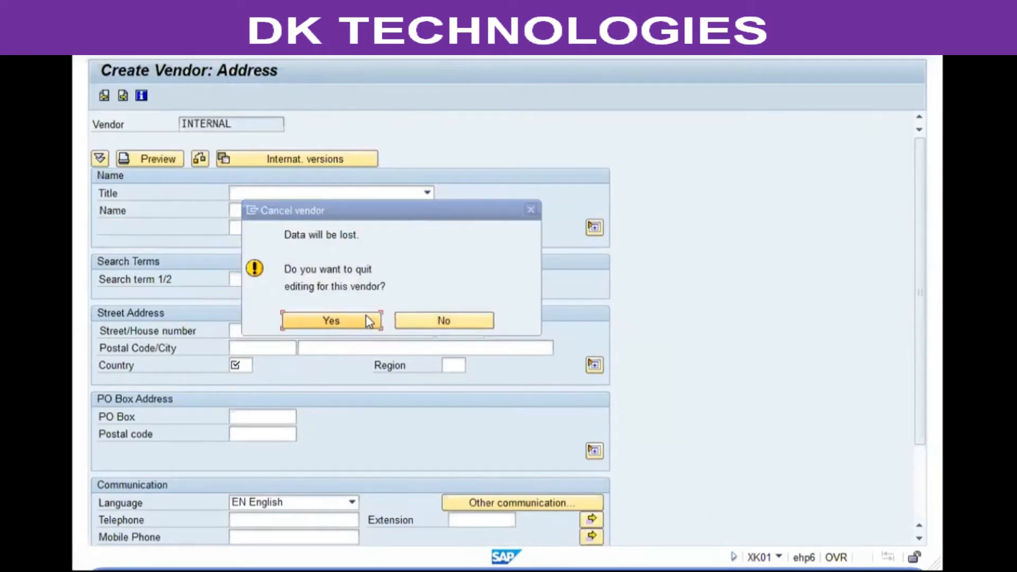
click(370, 320)
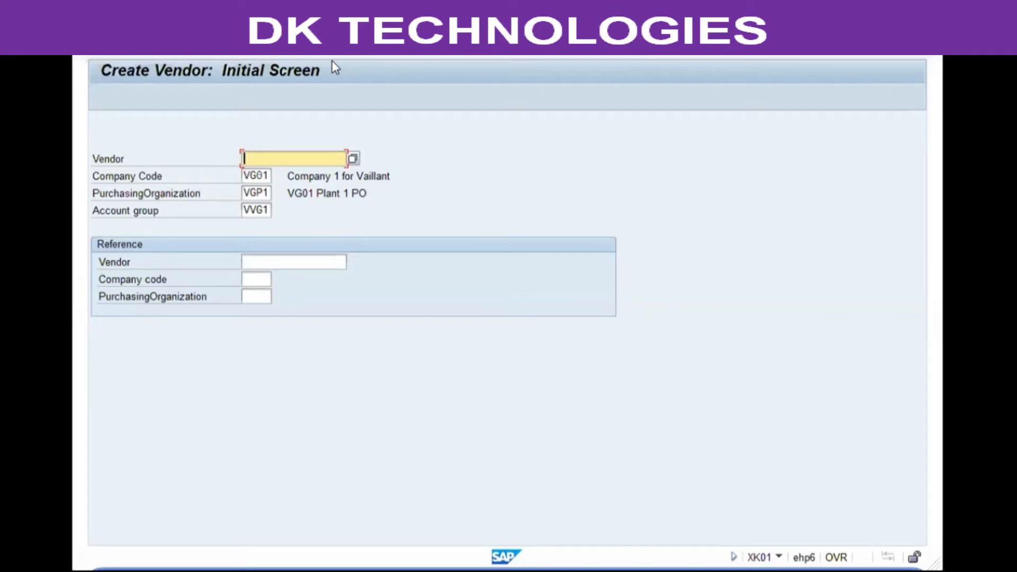
Continue to the vendor's address data and enter the title Company with the name VG01 Regular Vendor 1
key(Return)
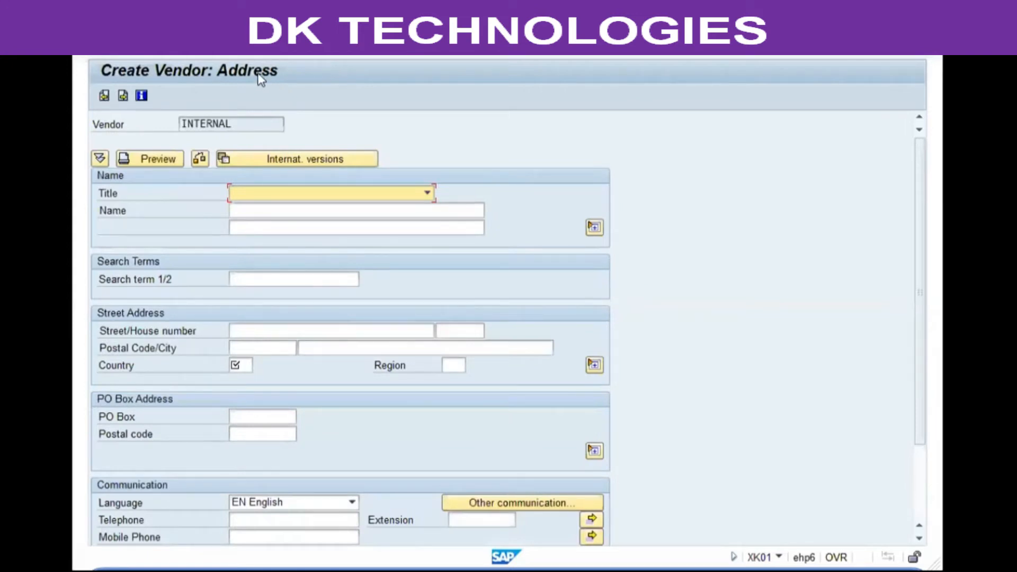
key(Down)
key(Tab)
text(VG01)
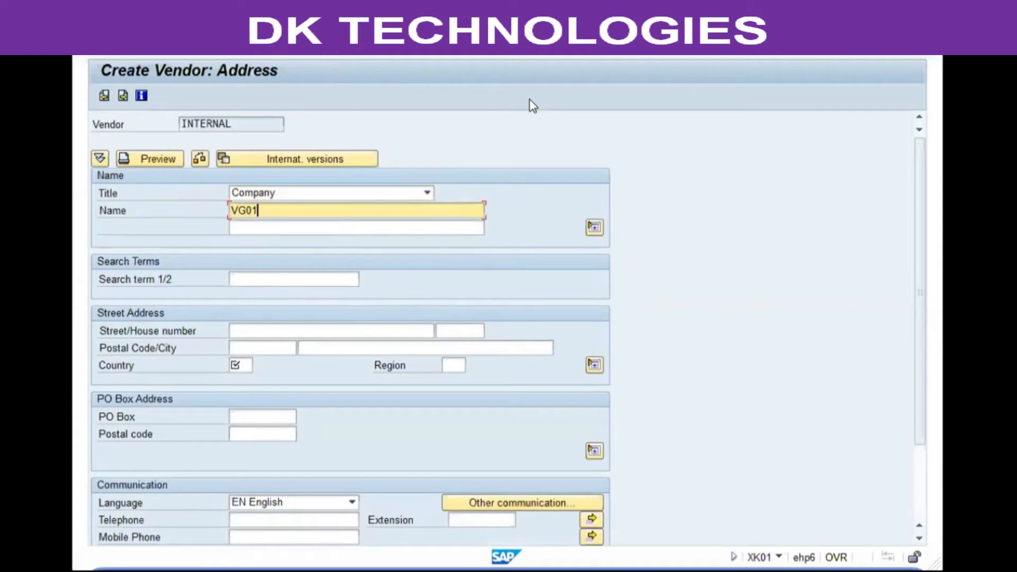
text( Regular Vendor 1)
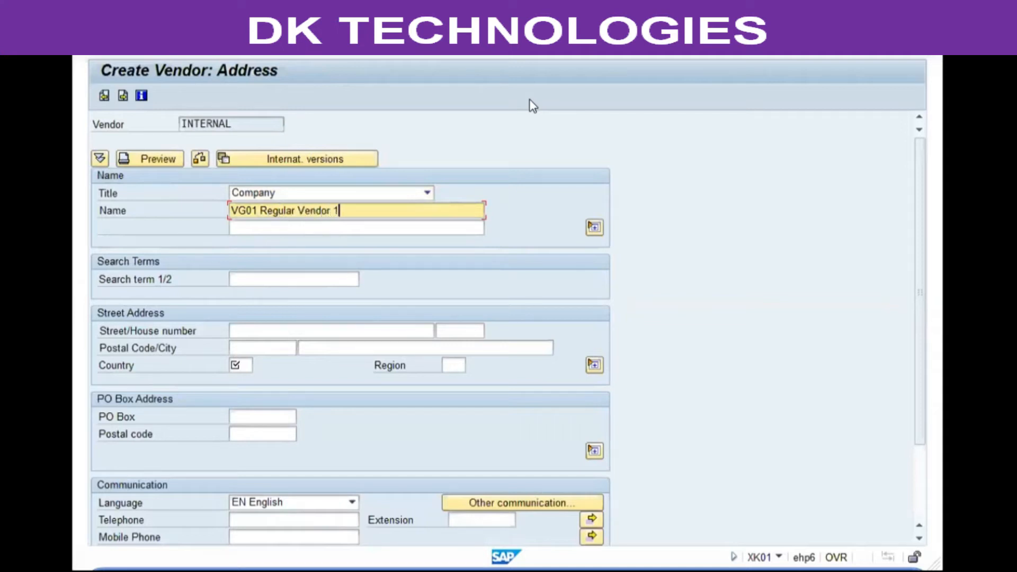
Enter in as the country in the vendor's street address
key(Tab)
key(Tab)
key(Tab)
key(Tab)
key(Tab)
key(Tab)
key(Tab)
text(in)
click(142, 206)
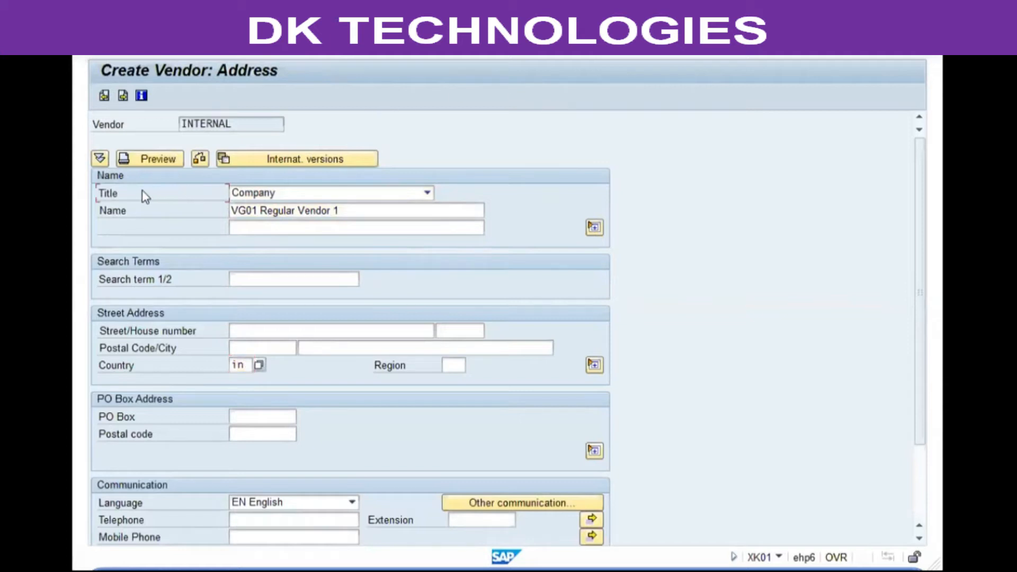
Set the country of the vendor's address to gb and continue to the control data
click(243, 365)
key(BackSpace)
key(BackSpace)
text(gb)
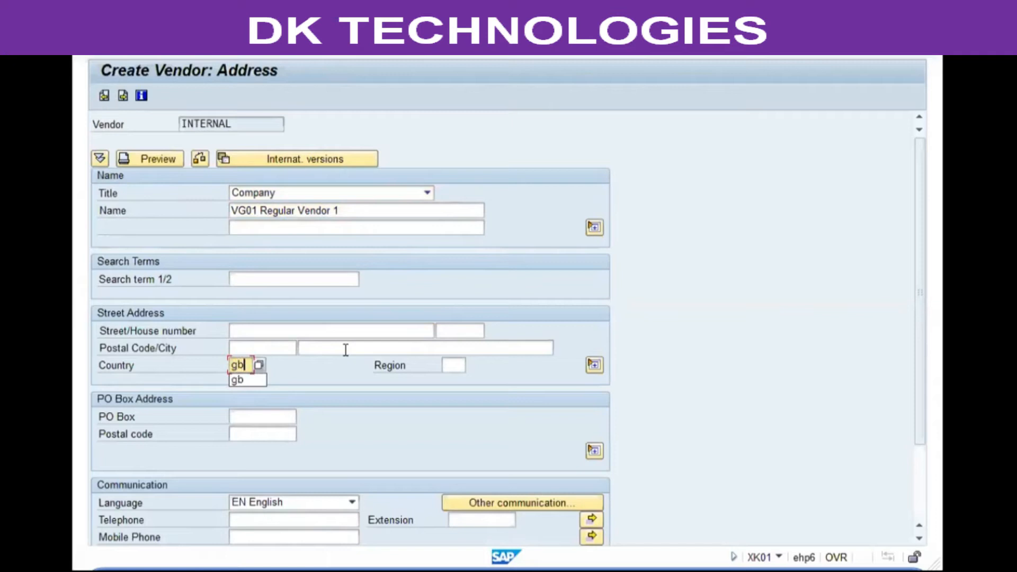
click(136, 202)
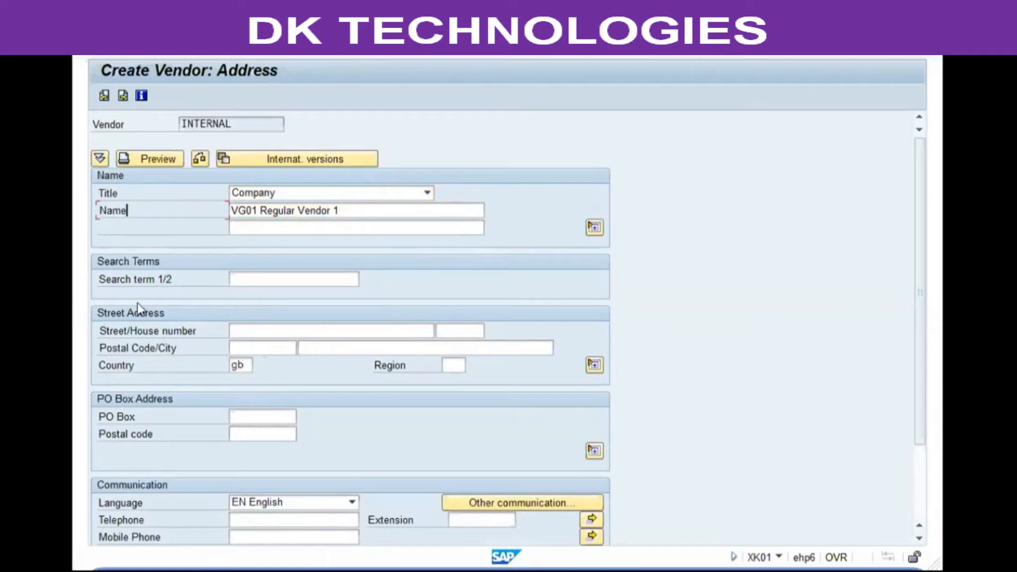
click(162, 507)
key(Return)
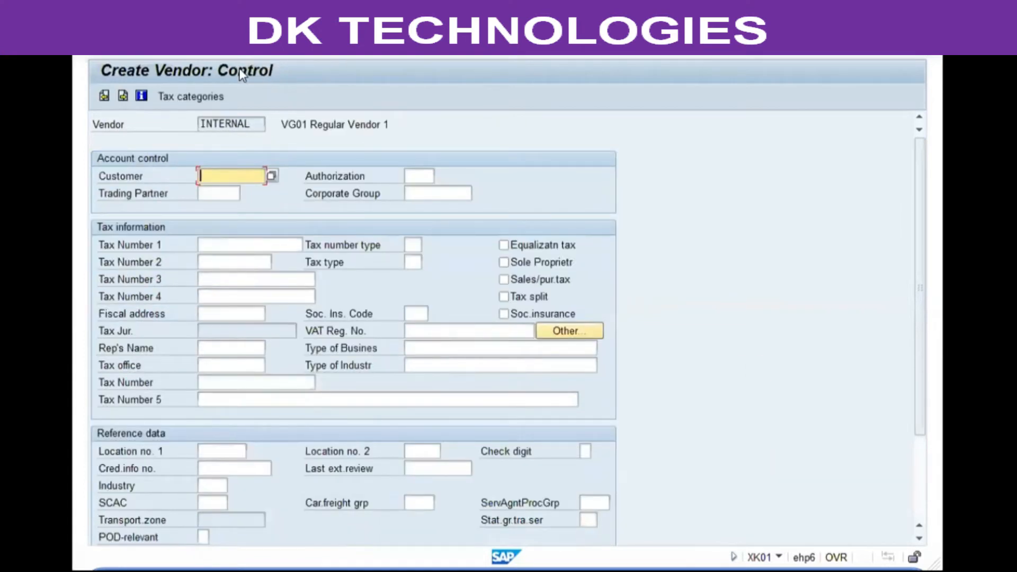
Examine the tax number, customer and industry fields in the vendor's control data
click(211, 245)
click(212, 262)
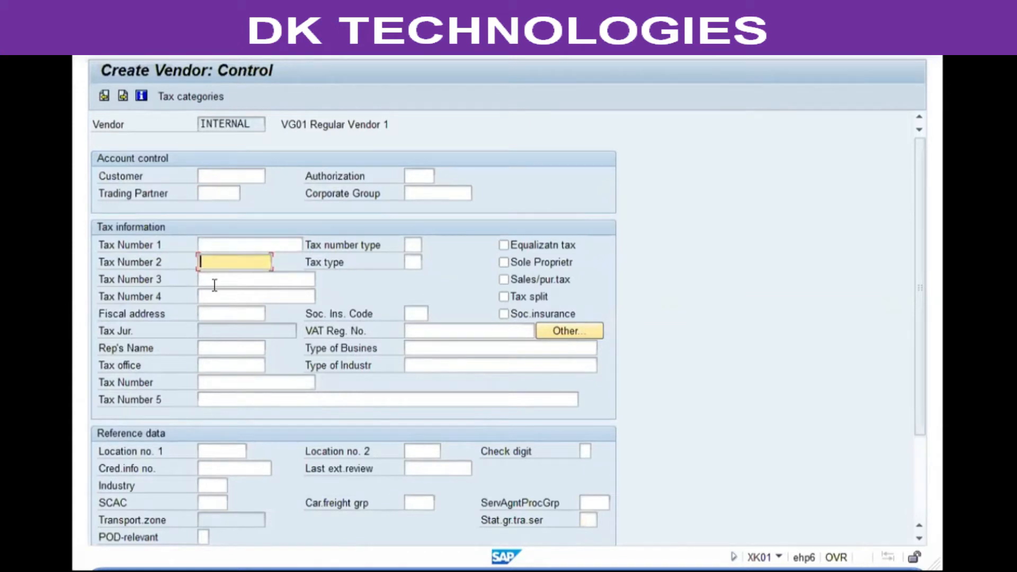
click(213, 279)
click(214, 298)
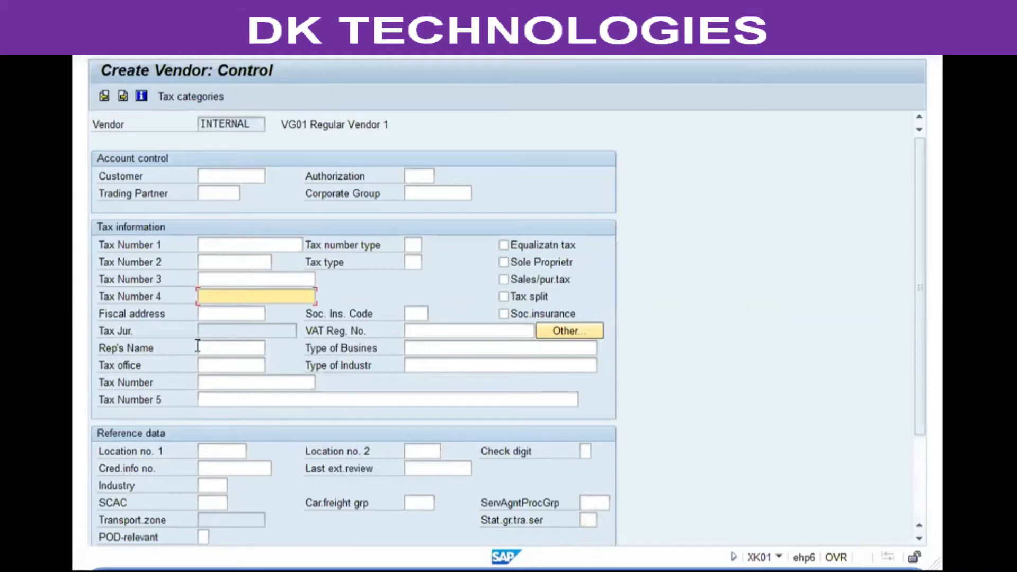
click(218, 486)
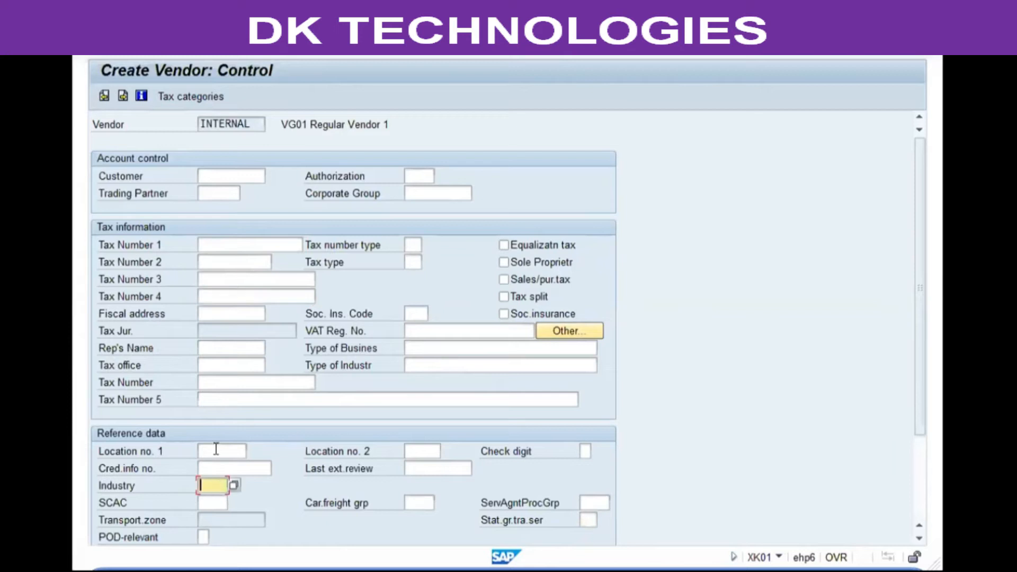
click(234, 170)
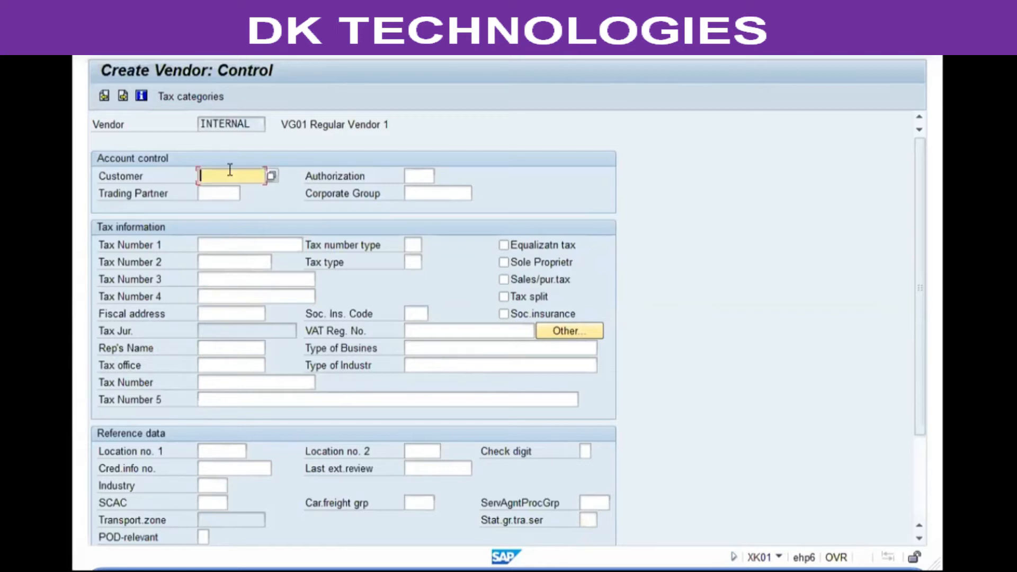
click(210, 486)
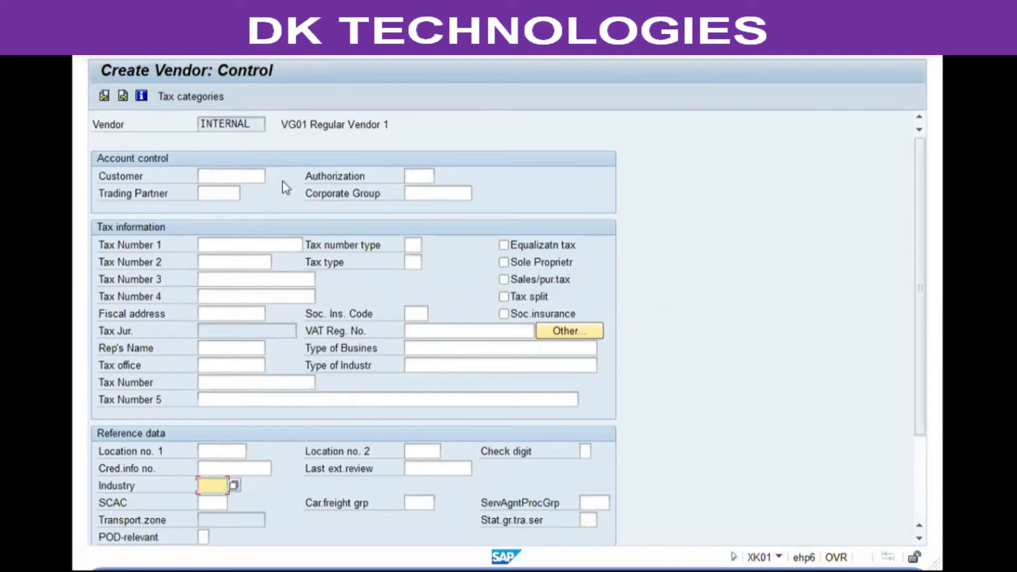
drag(293, 121, 395, 123)
click(396, 123)
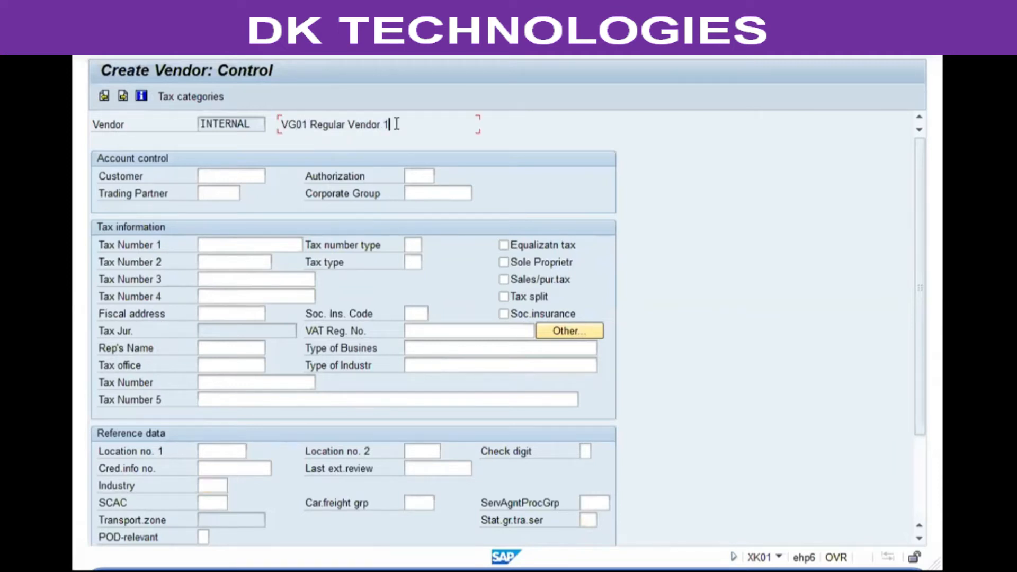
click(212, 483)
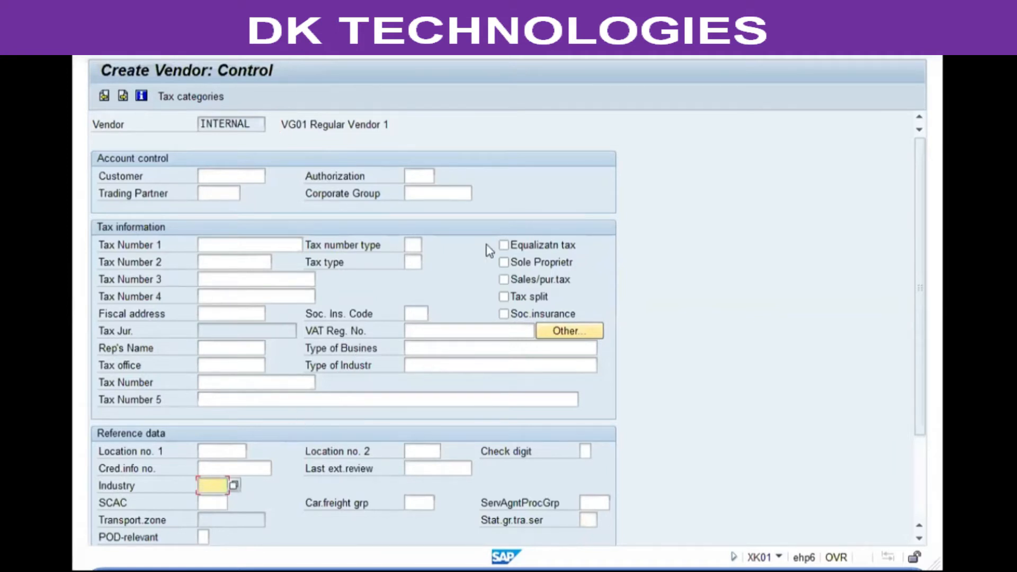
Browse the available industry keys for the vendor's reference data, from building and consulting to transport and energy
key(Return)
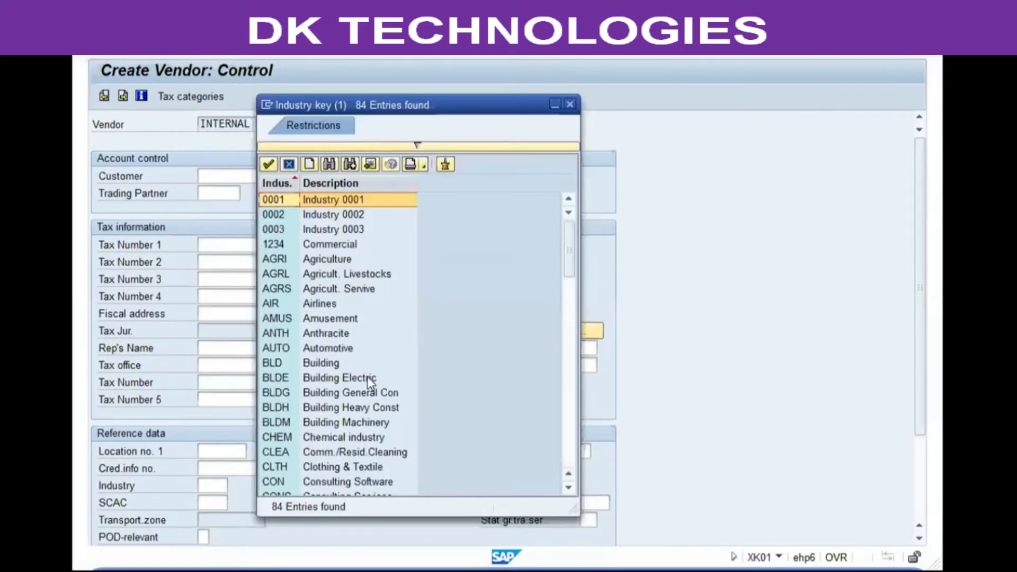
click(369, 378)
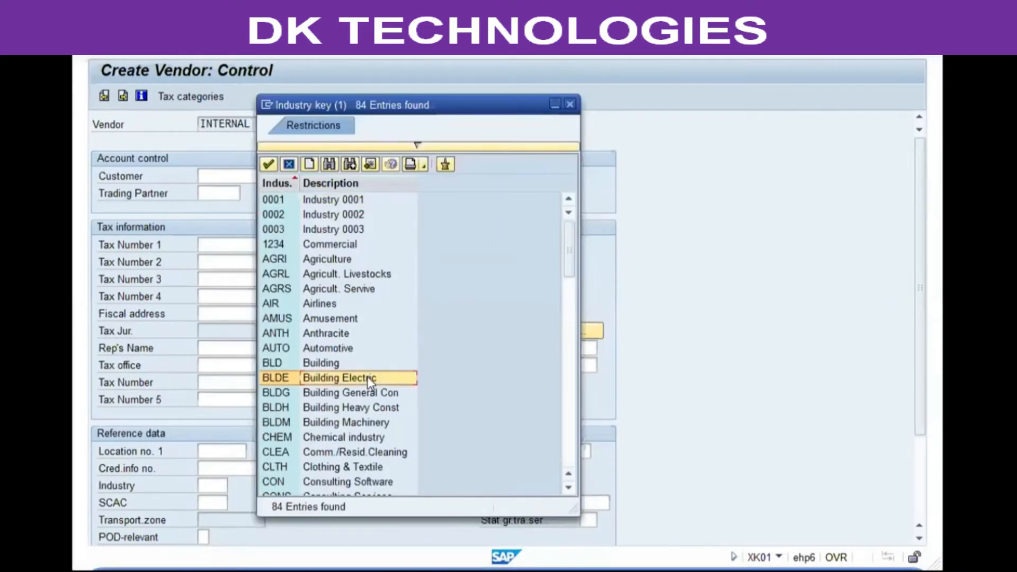
scroll(380, 349, down, 16)
scroll(368, 371, down, 5)
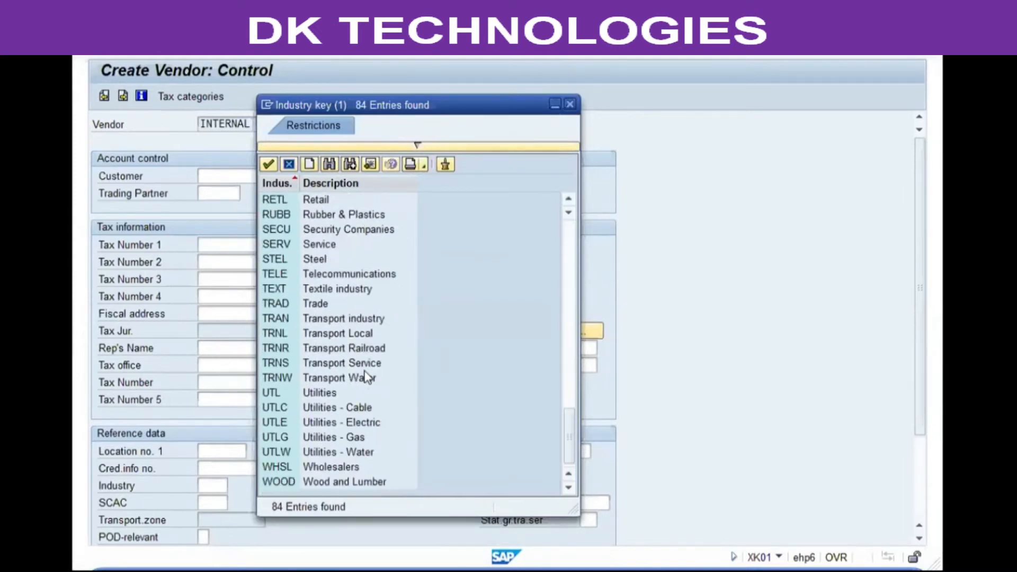
click(351, 318)
click(347, 333)
click(347, 362)
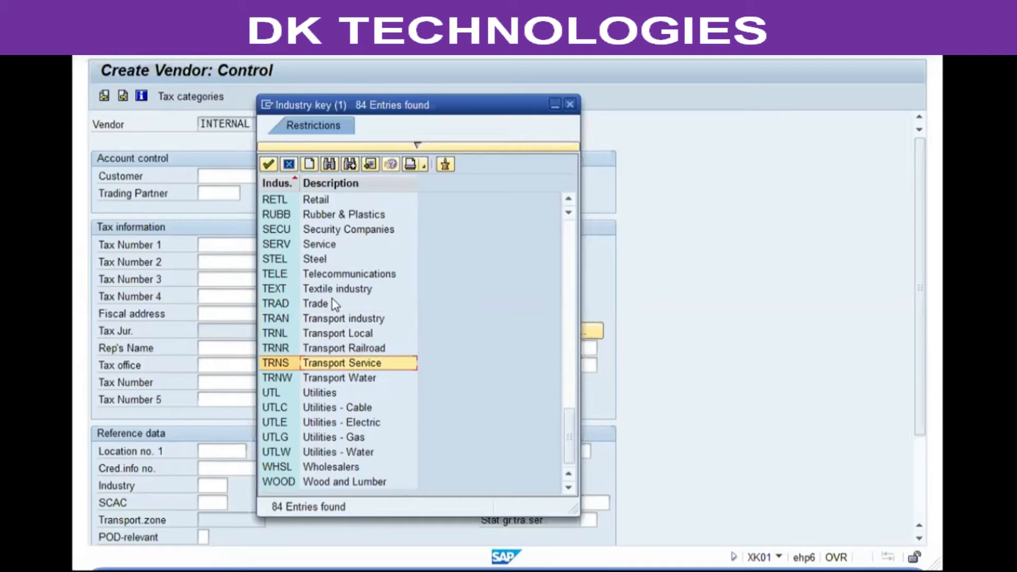
scroll(335, 304, up, 20)
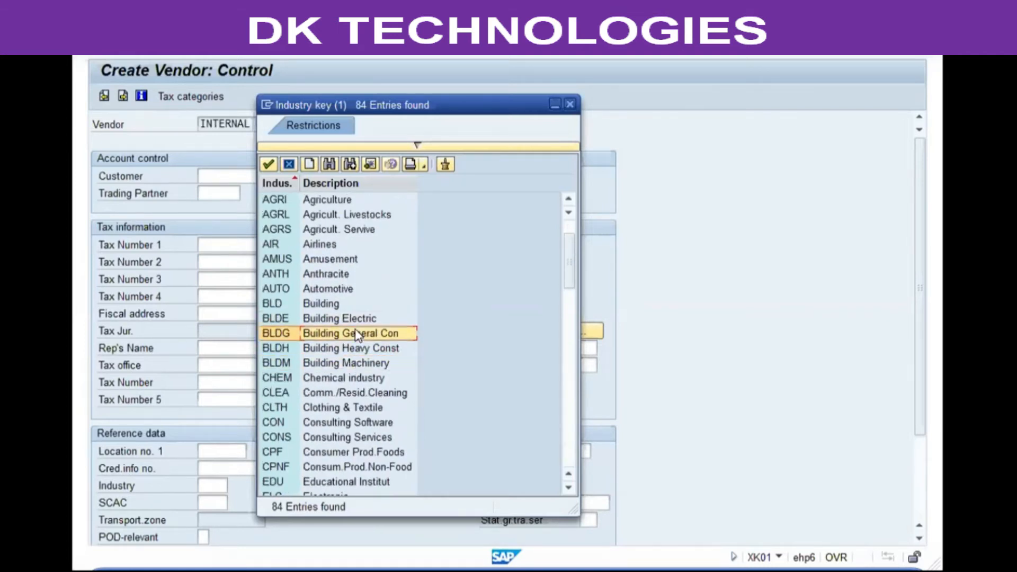
click(364, 365)
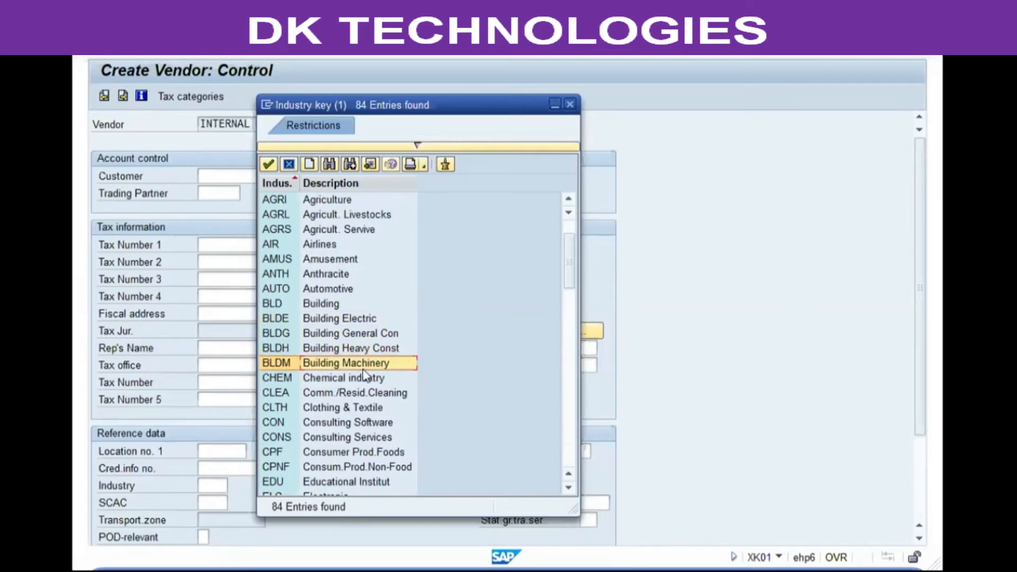
scroll(365, 373, down, 2)
click(350, 333)
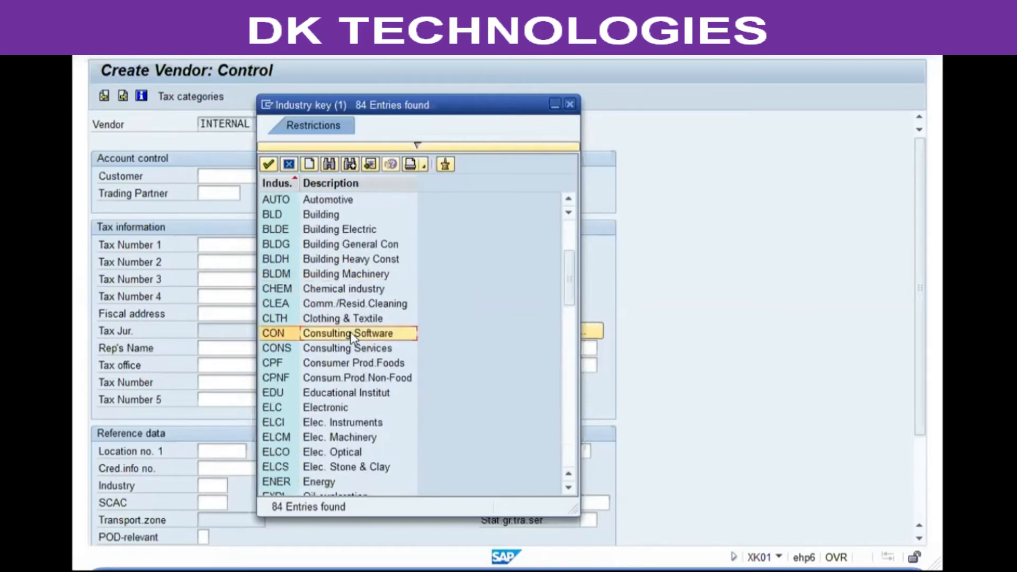
click(347, 352)
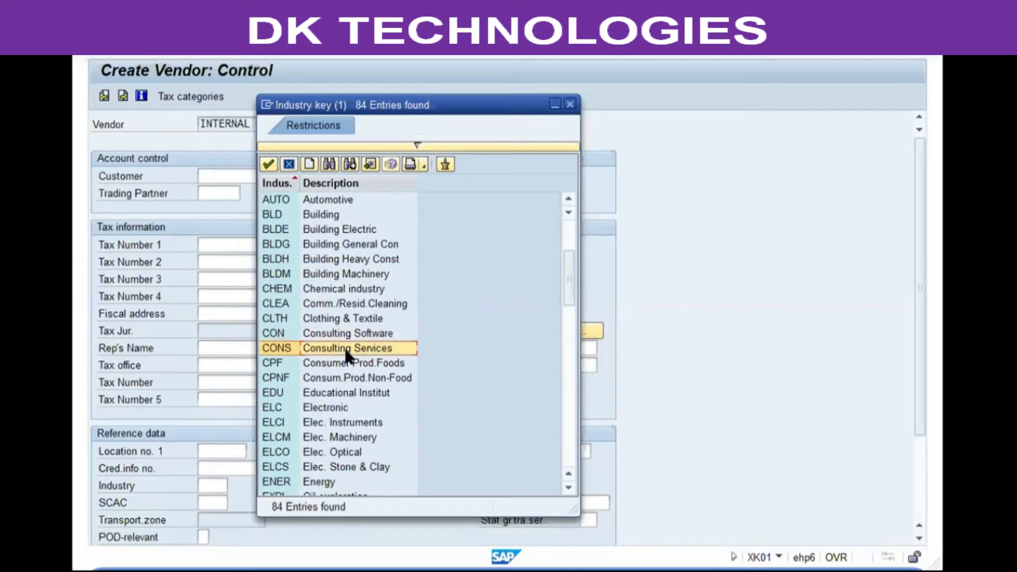
click(344, 368)
click(337, 391)
scroll(337, 394, down, 5)
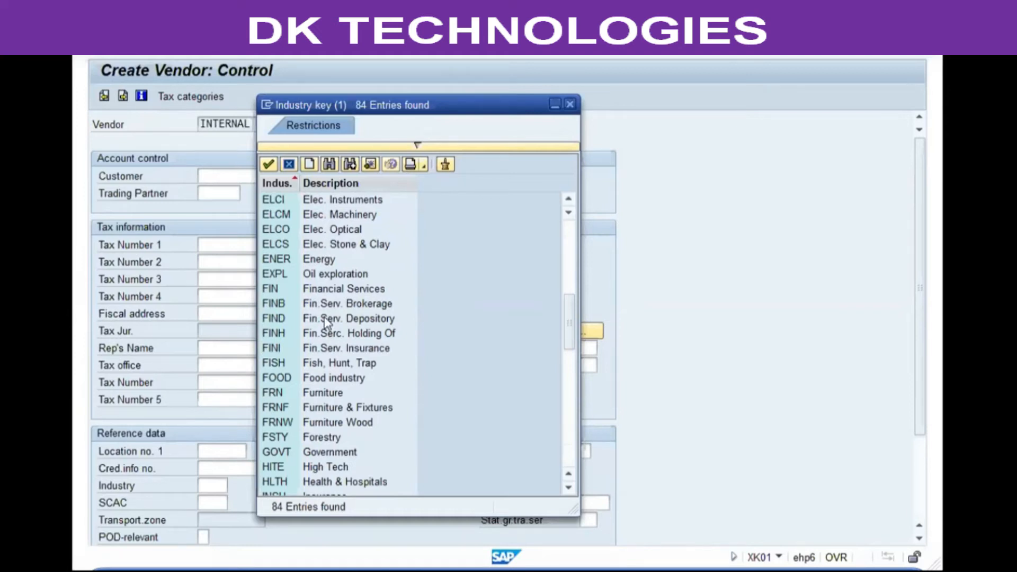
double_click(319, 259)
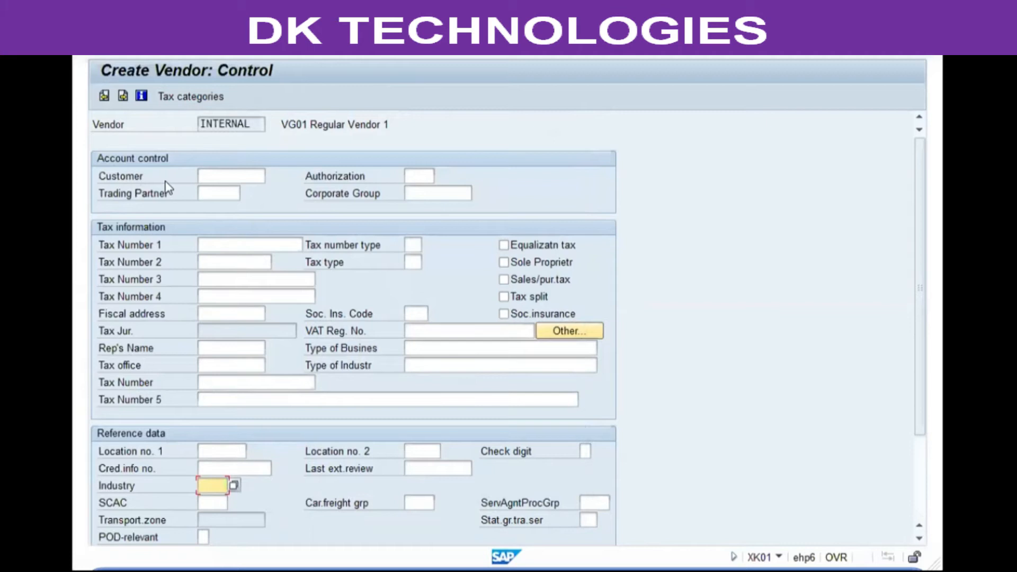
Leave the customer field in the vendor's account control empty and continue to the payment transactions
click(225, 175)
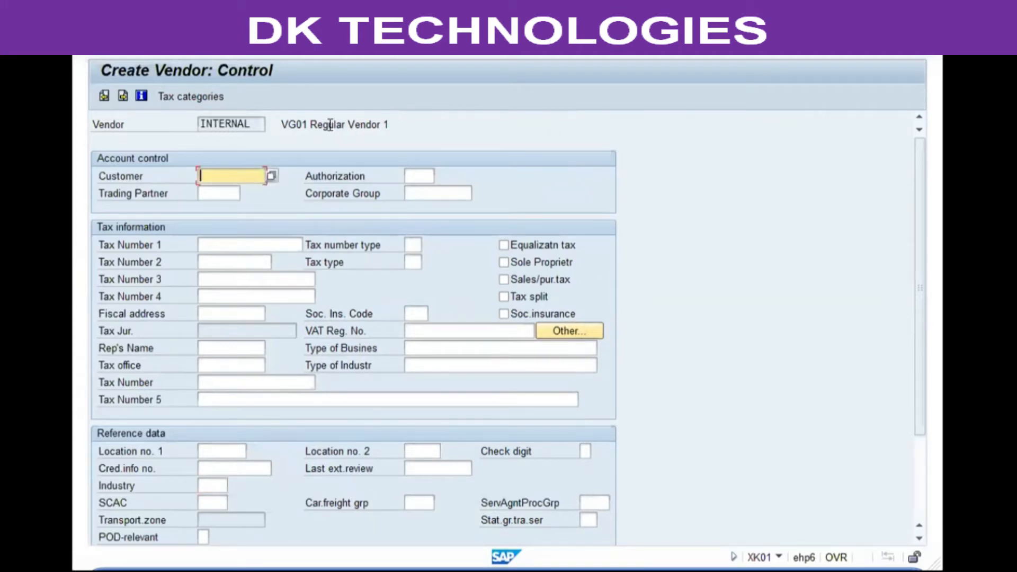
drag(329, 127, 414, 112)
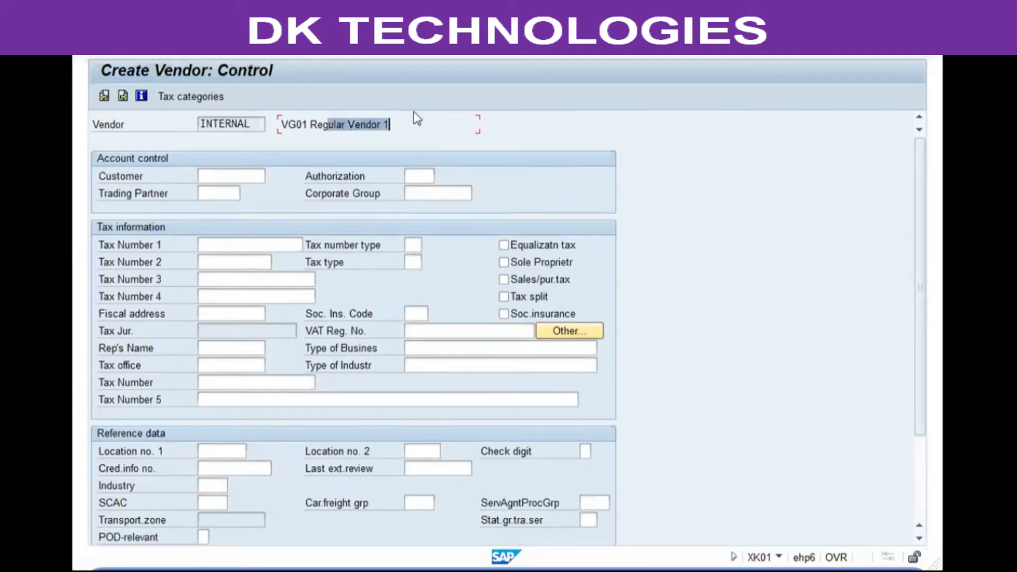
click(210, 174)
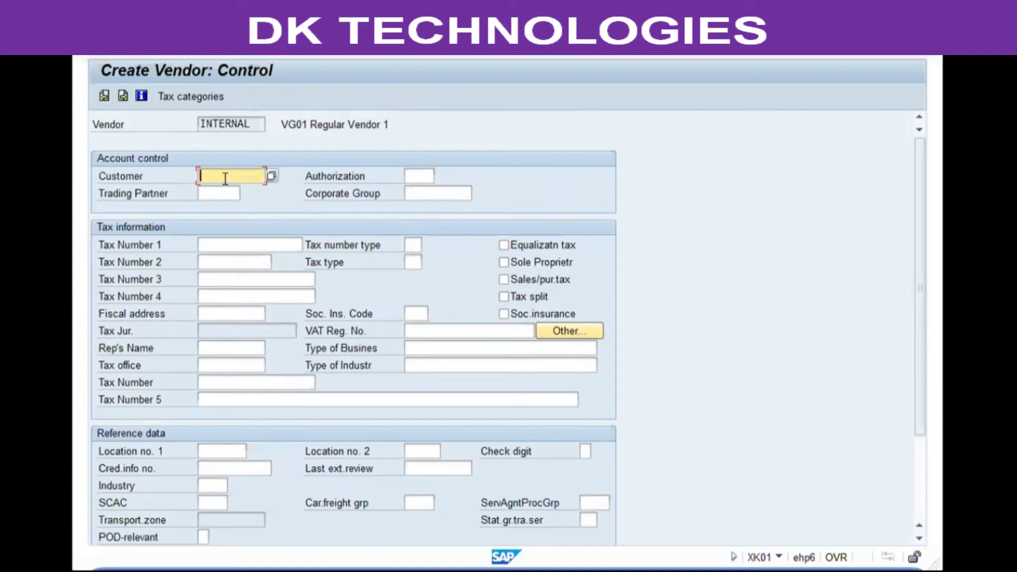
key(Return)
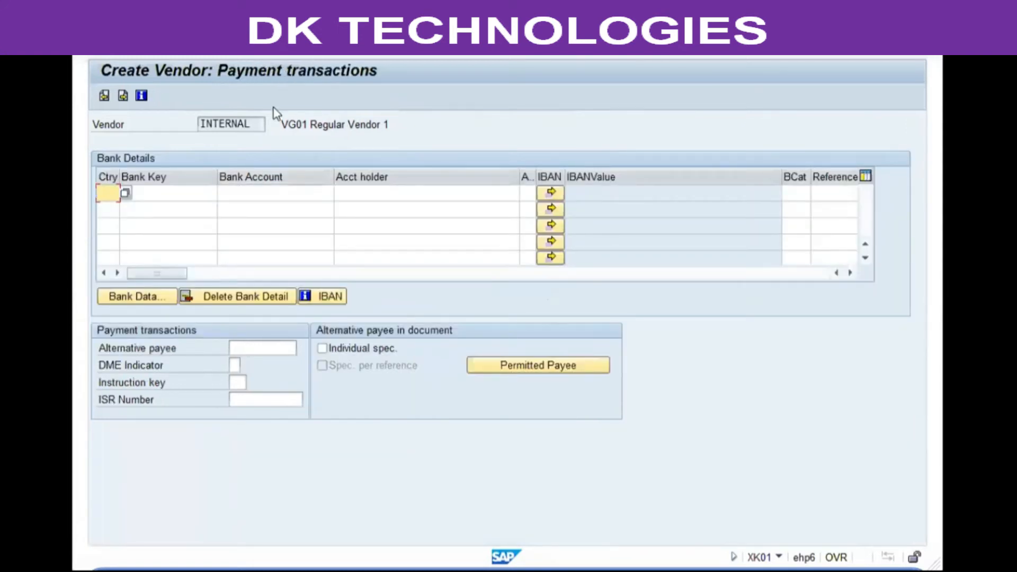
Leave the vendor's bank details and contact persons empty and continue to the accounting information
click(245, 207)
click(265, 229)
click(284, 245)
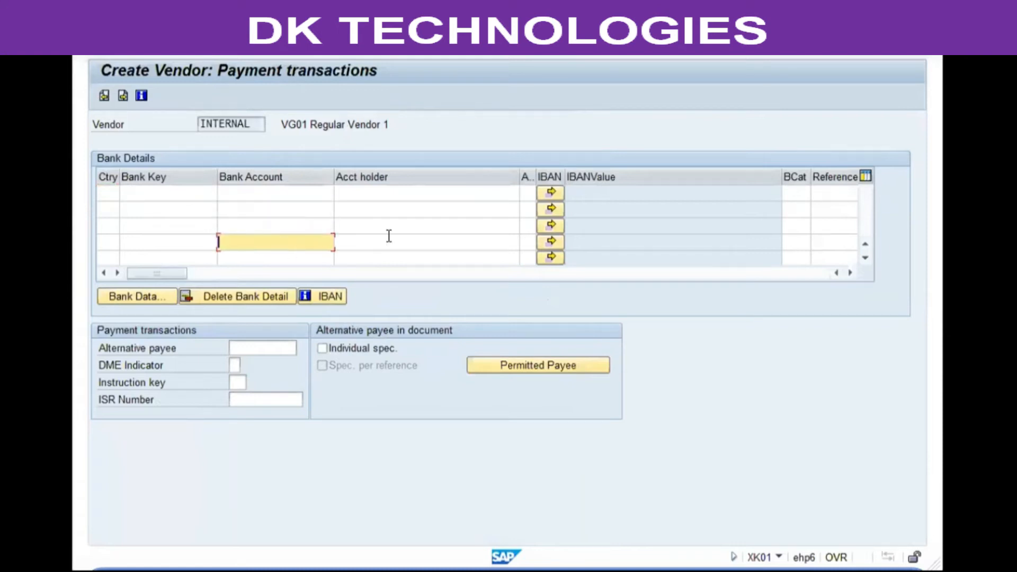
click(389, 236)
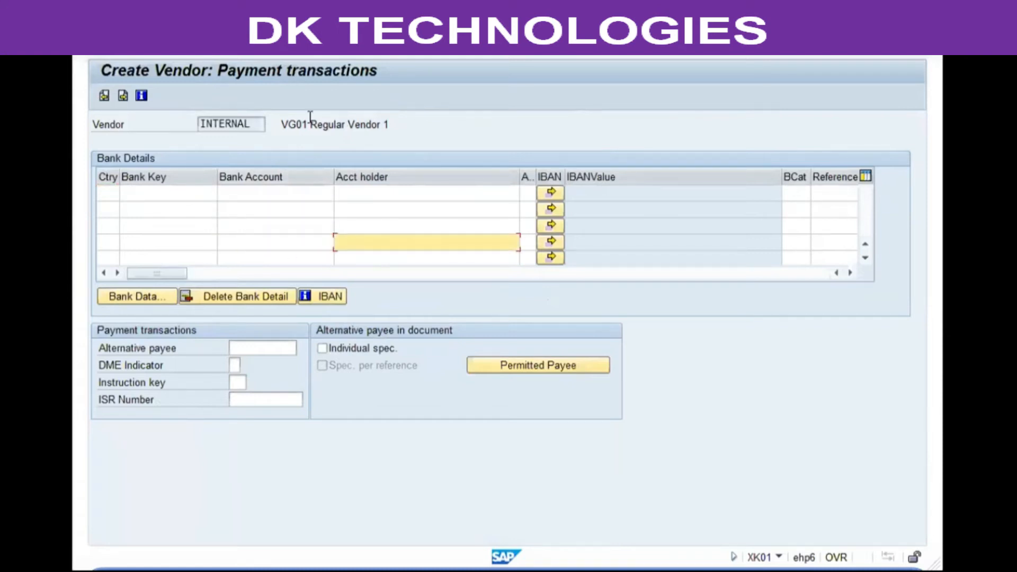
key(Return)
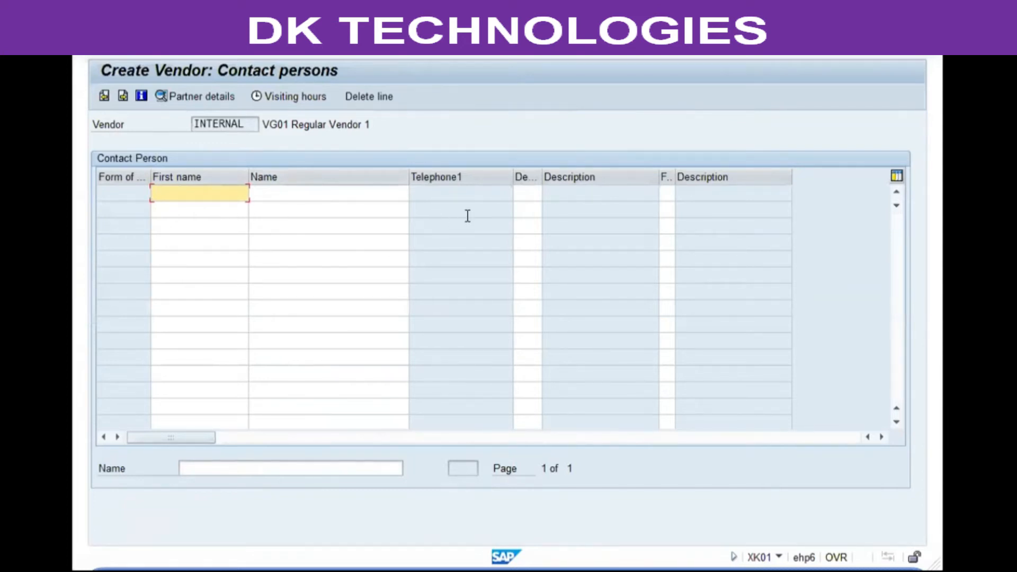
key(Return)
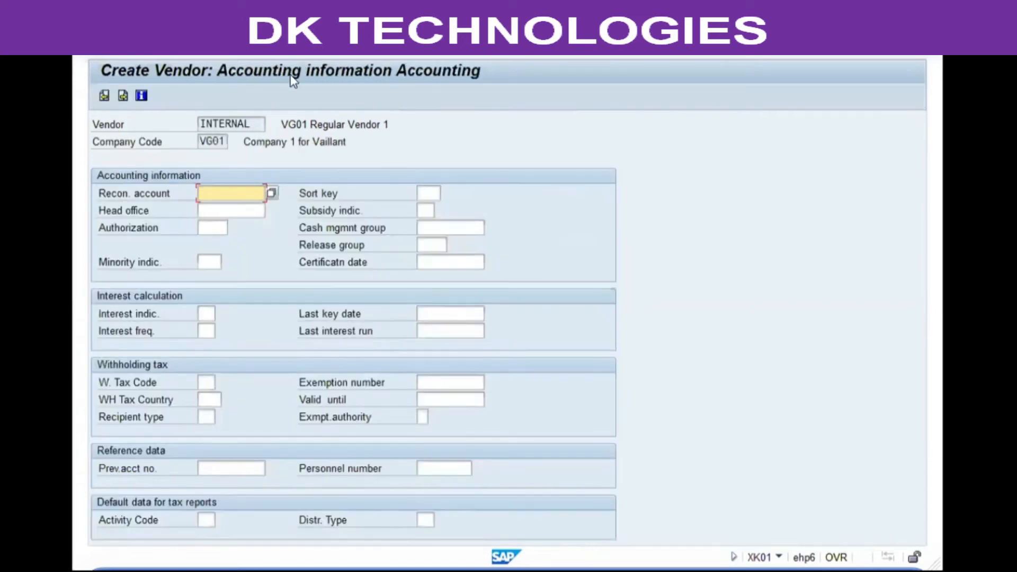
Enter 160000 as the vendor's reconciliation account for company code VG01
click(144, 192)
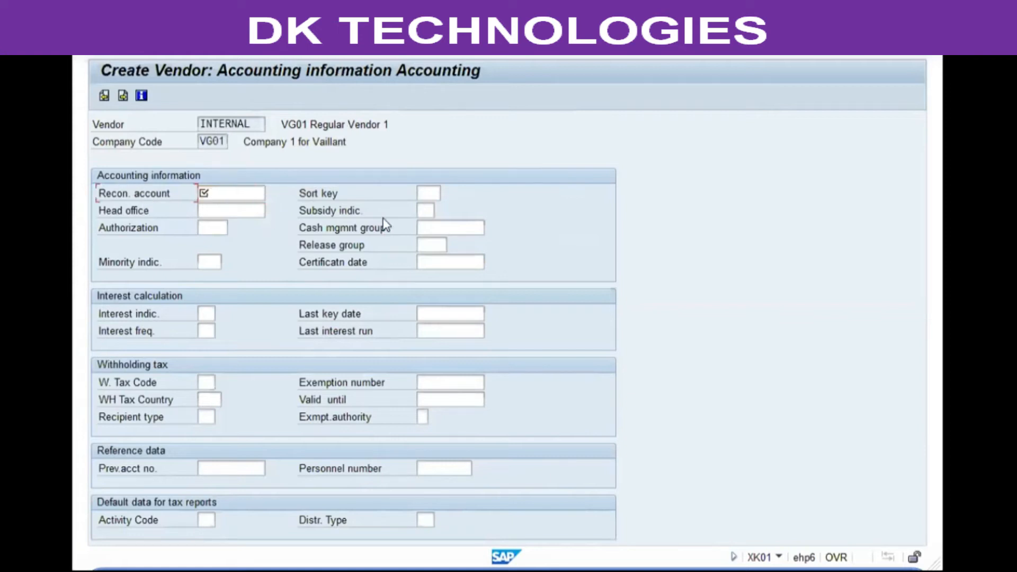
click(436, 223)
click(151, 196)
click(225, 196)
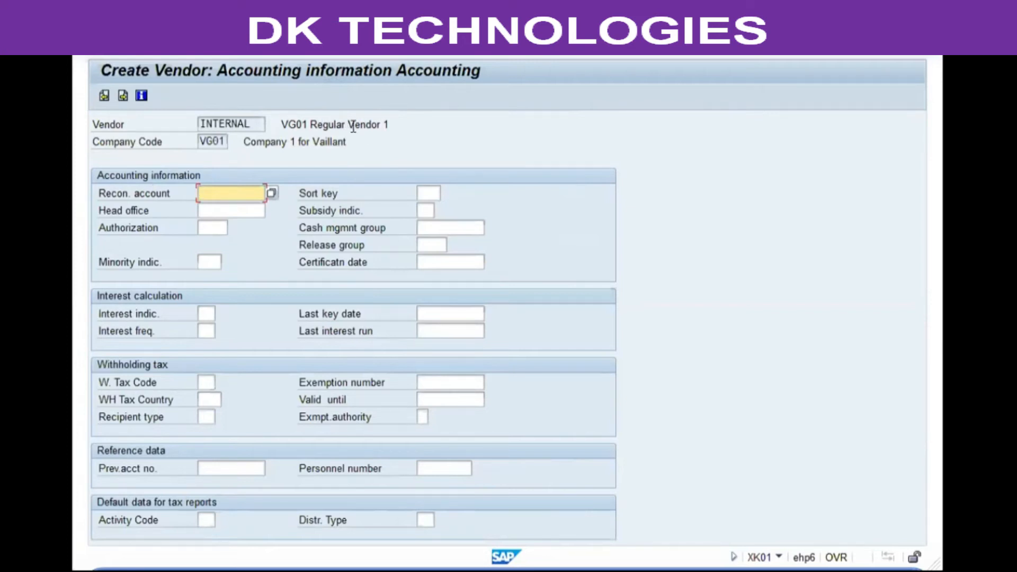
click(269, 141)
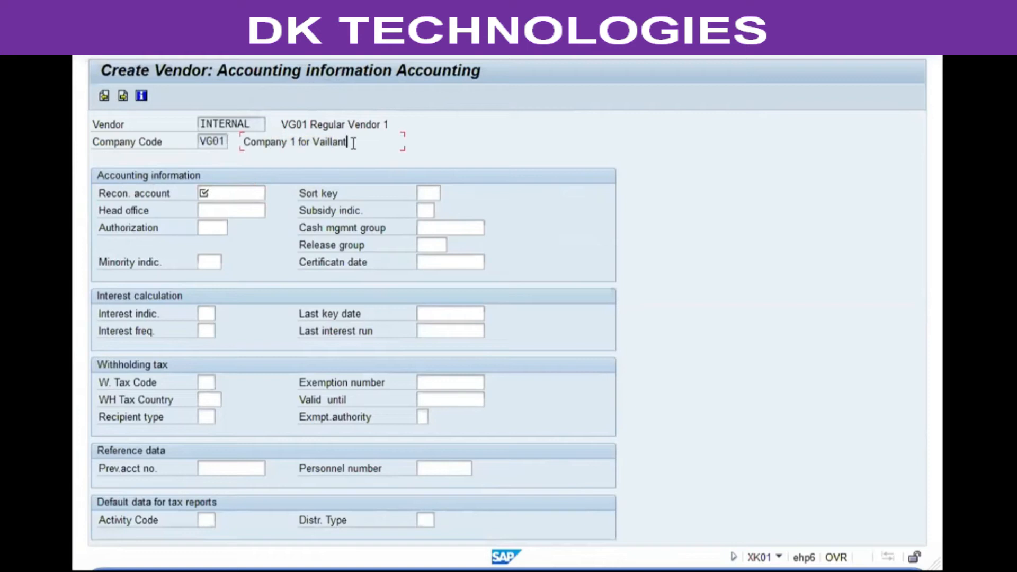
click(234, 192)
text(160000)
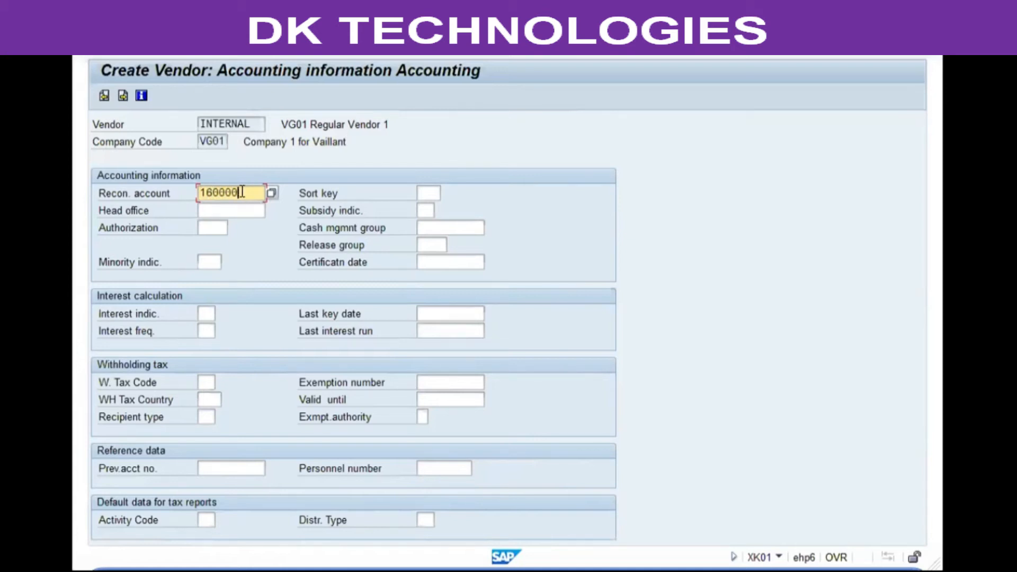
Set the vendor's cash management group to a1
click(435, 228)
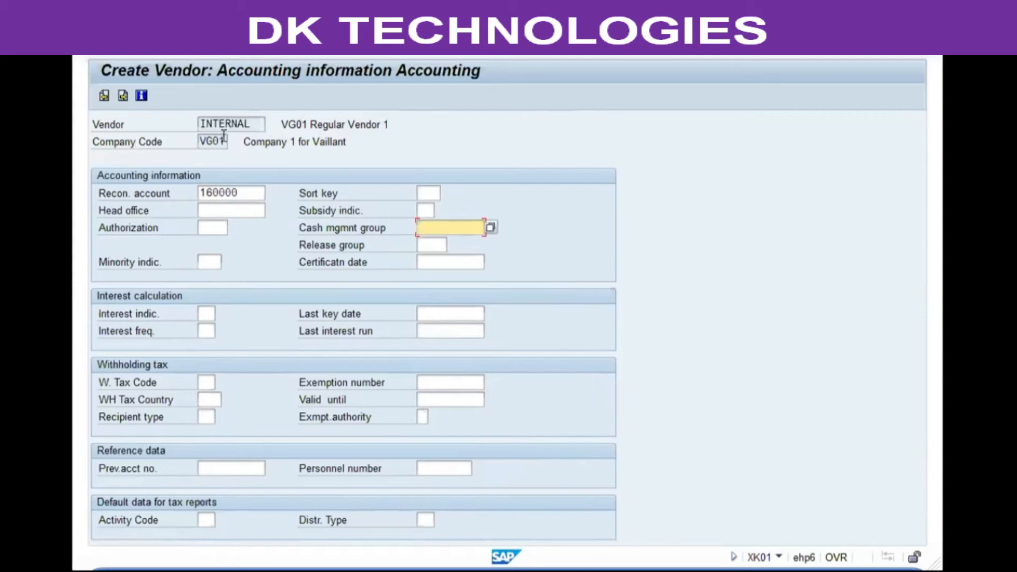
text(a1)
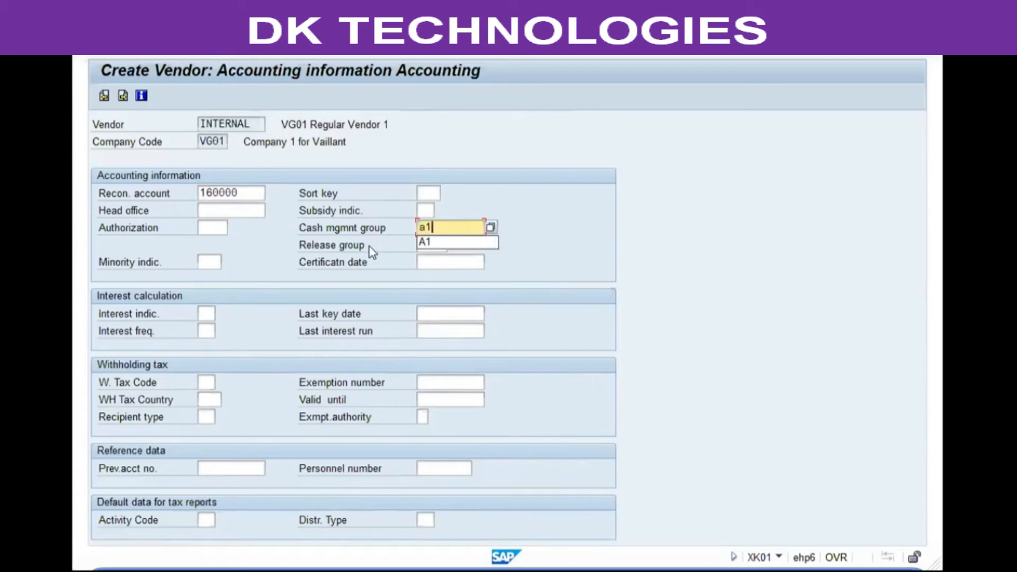
click(329, 229)
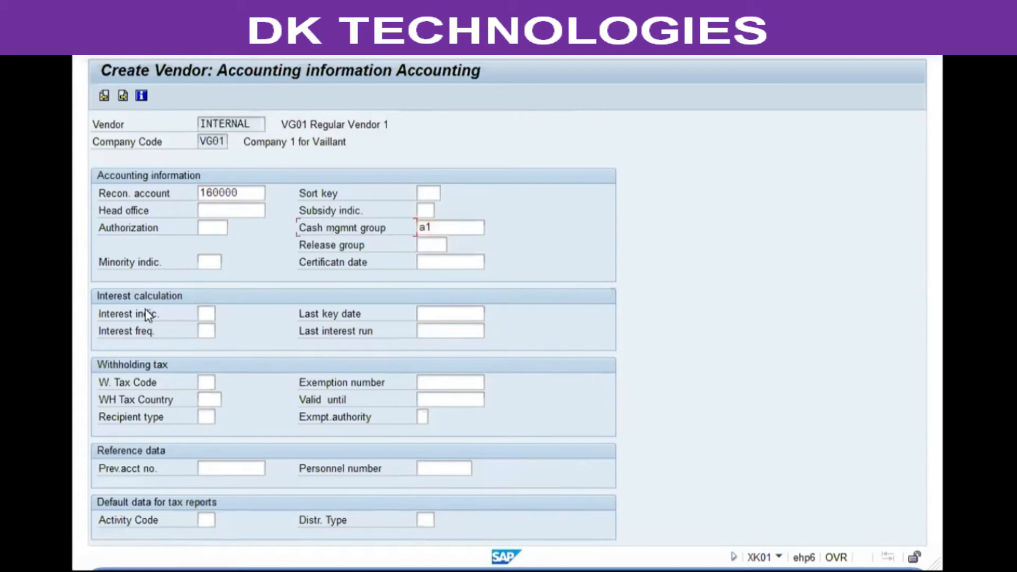
Leave the interest calculation and withholding tax fields empty and continue to the company code's payment transactions
click(204, 382)
click(159, 382)
click(156, 400)
click(139, 313)
click(251, 197)
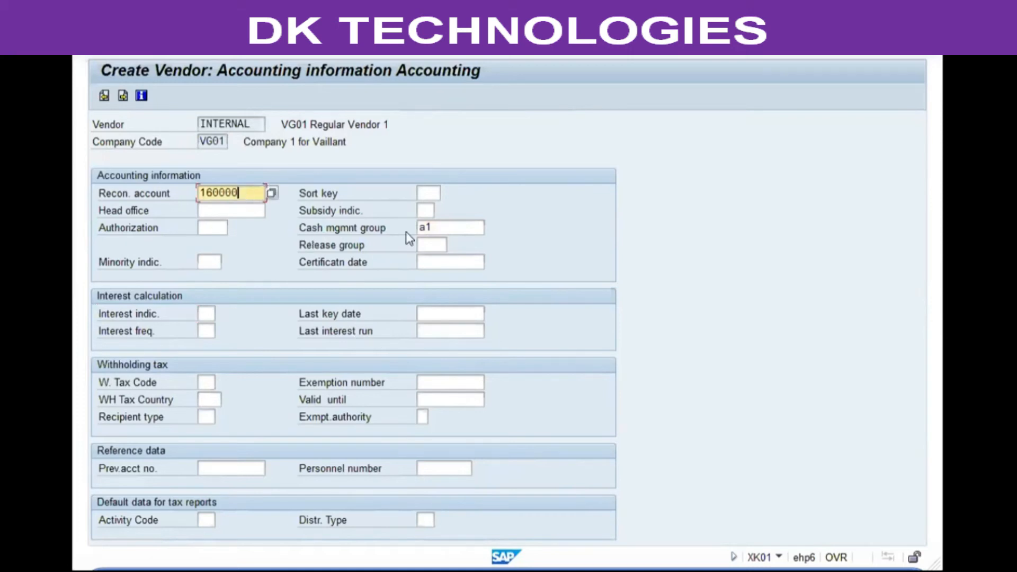
click(452, 226)
click(250, 197)
click(446, 225)
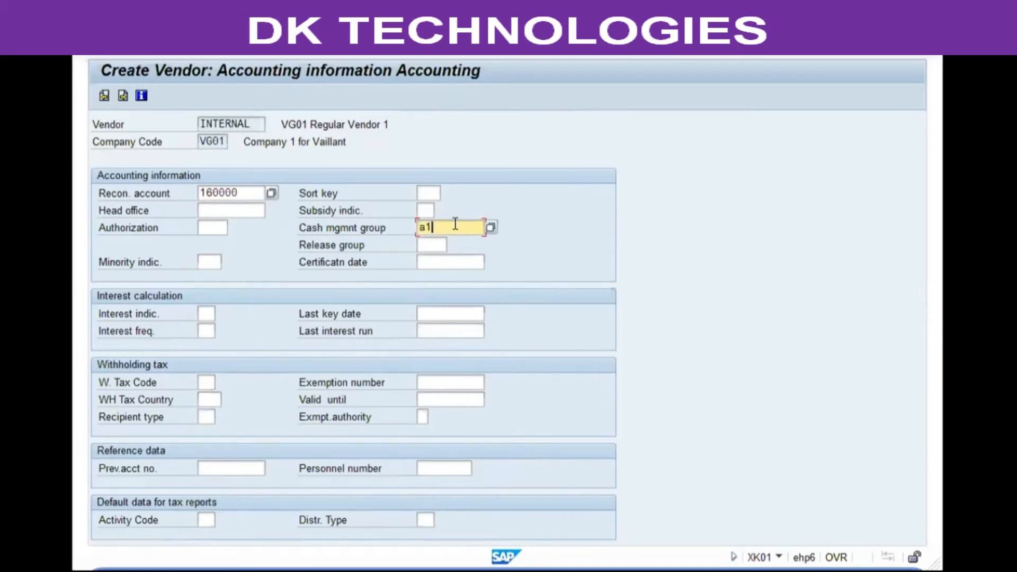
key(Return)
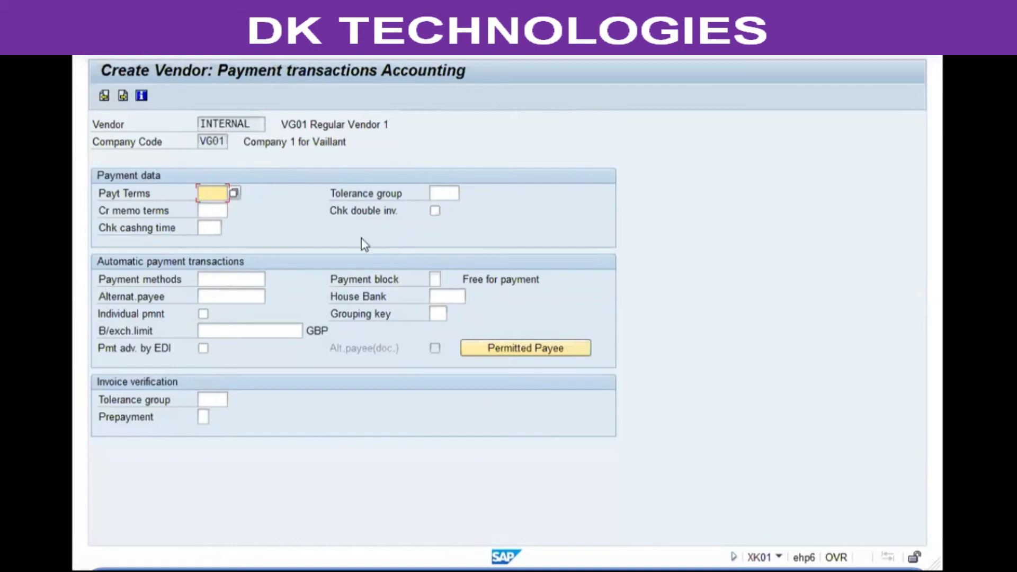
Examine the available payment terms for the vendor, including their cash discounts, instalments and net due periods
click(199, 141)
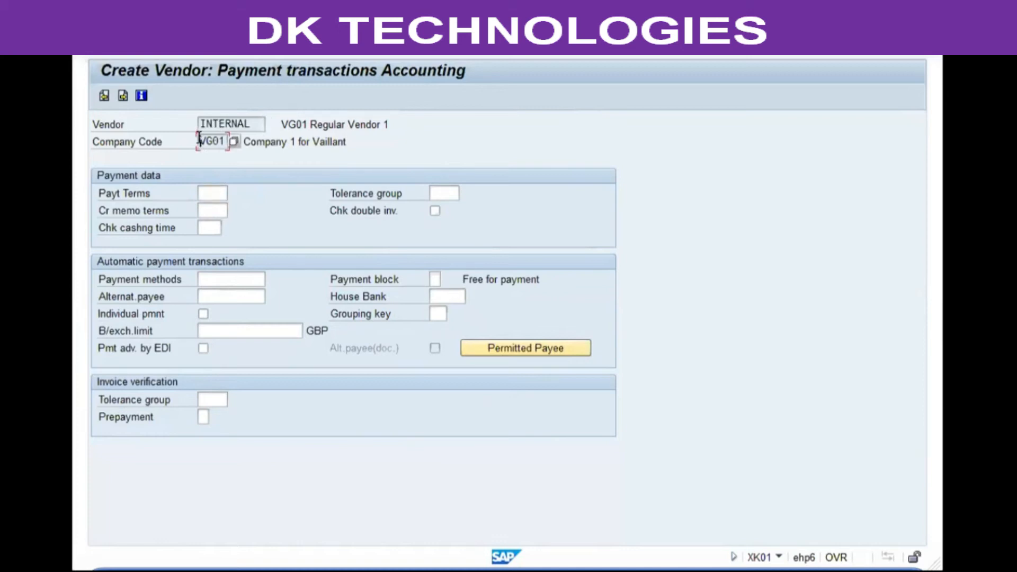
click(208, 191)
click(234, 193)
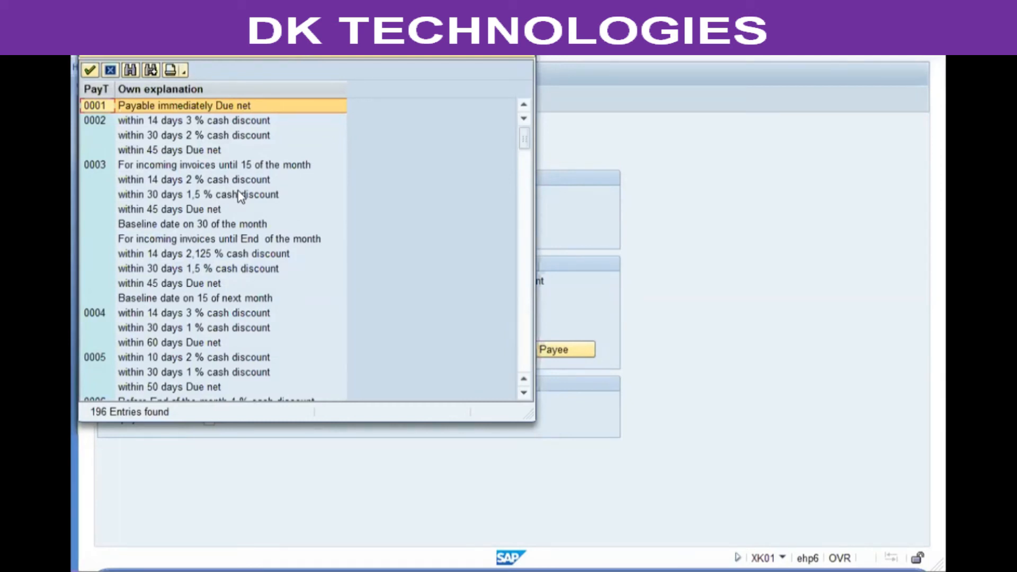
click(240, 195)
click(212, 210)
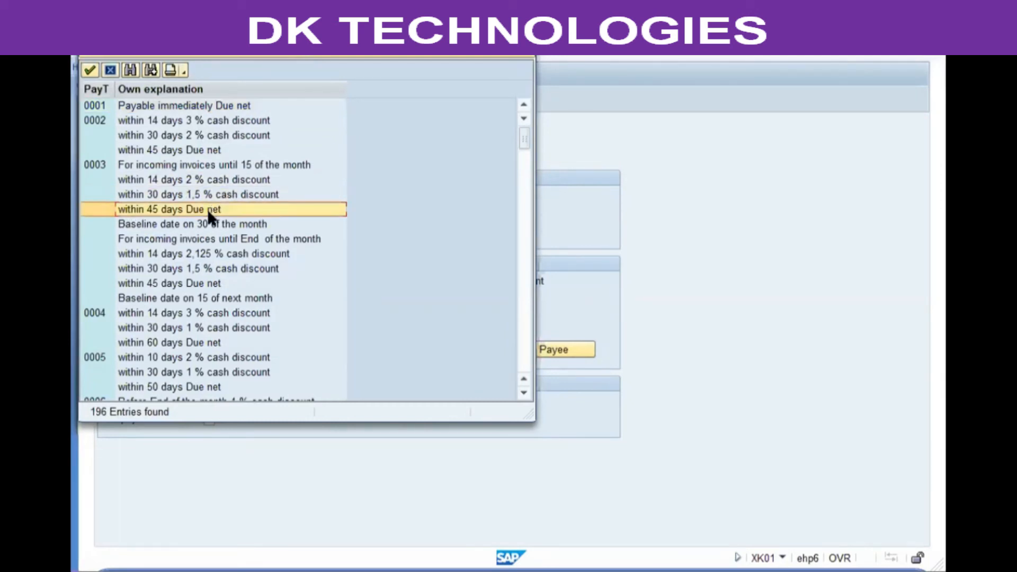
scroll(211, 215, down, 6)
scroll(212, 218, down, 4)
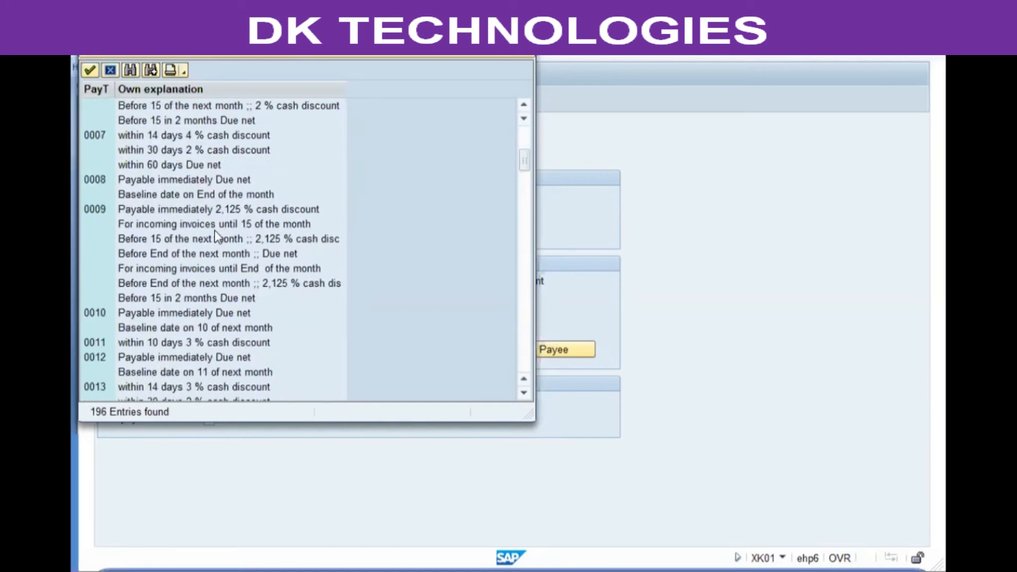
click(176, 272)
click(200, 315)
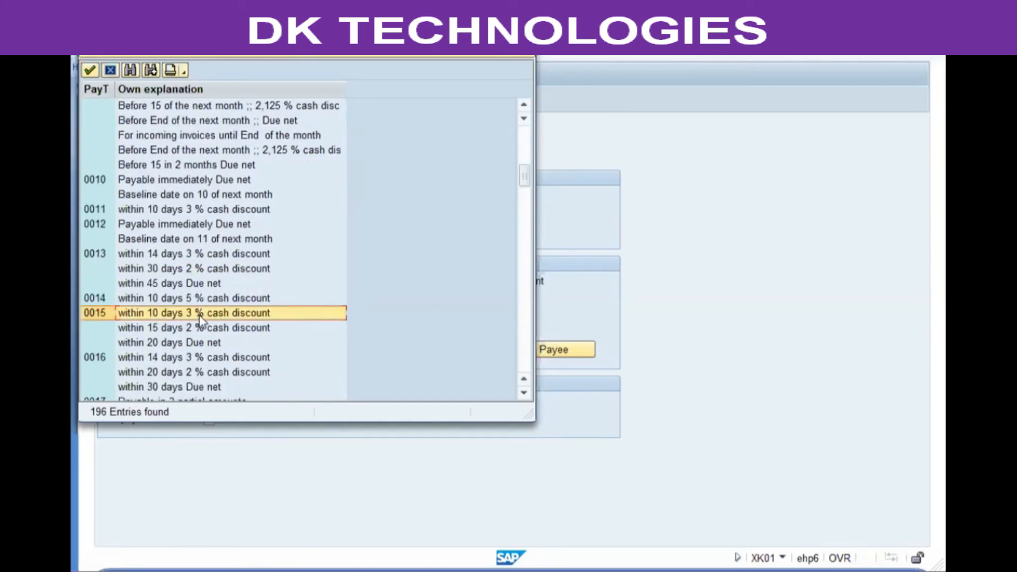
scroll(202, 320, down, 5)
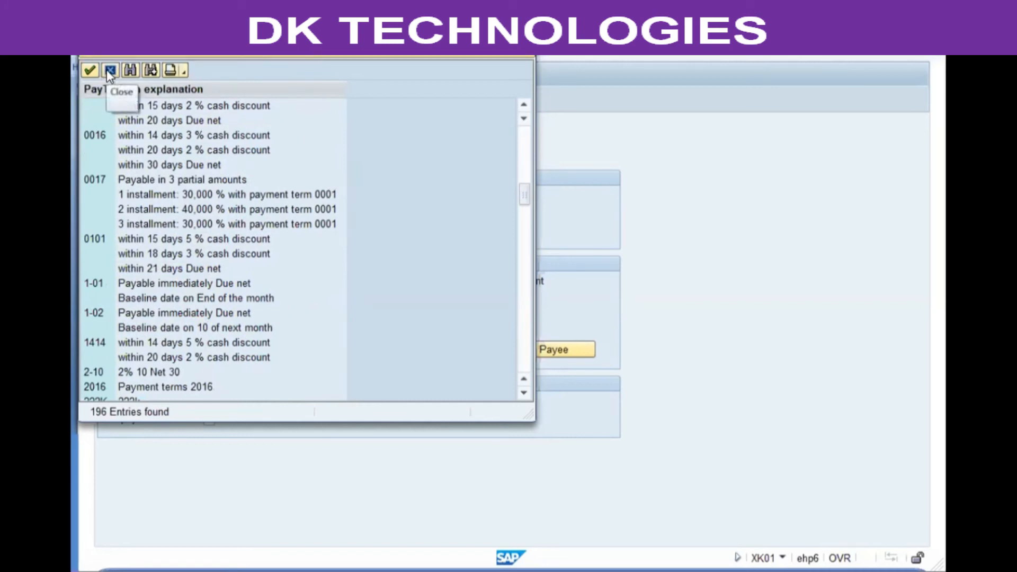
scroll(282, 150, up, 15)
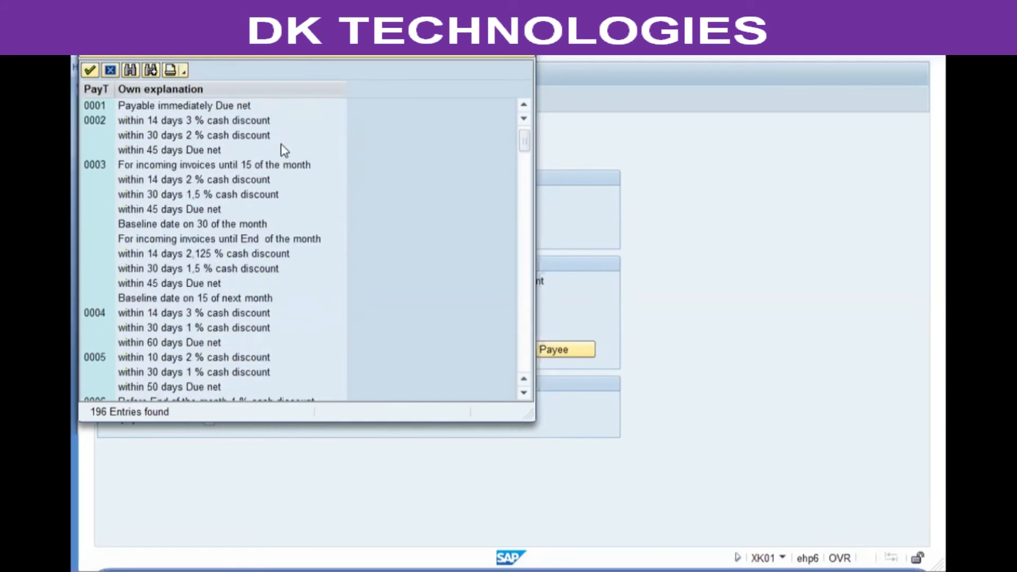
scroll(278, 144, down, 15)
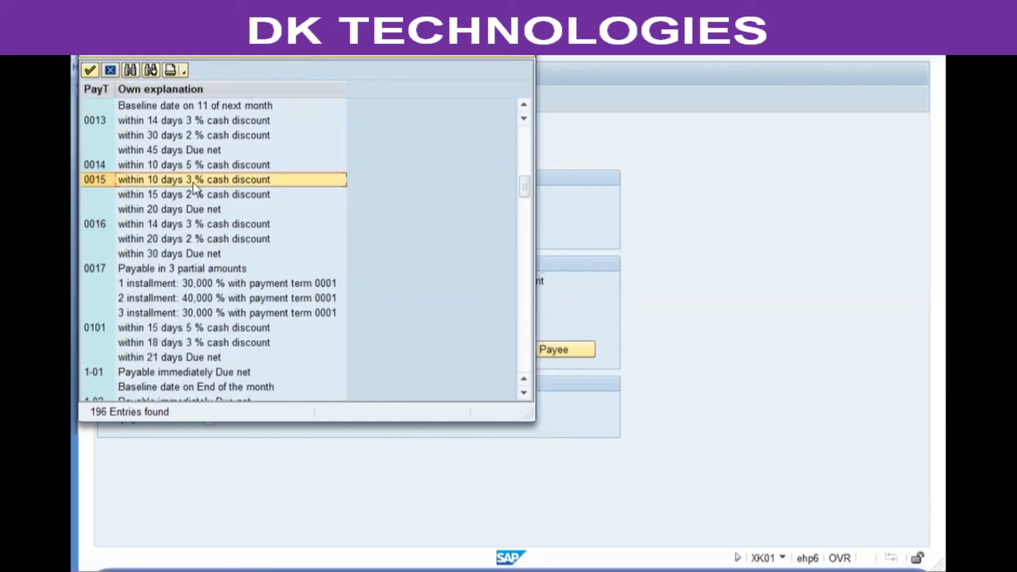
scroll(196, 186, down, 4)
click(179, 202)
click(182, 209)
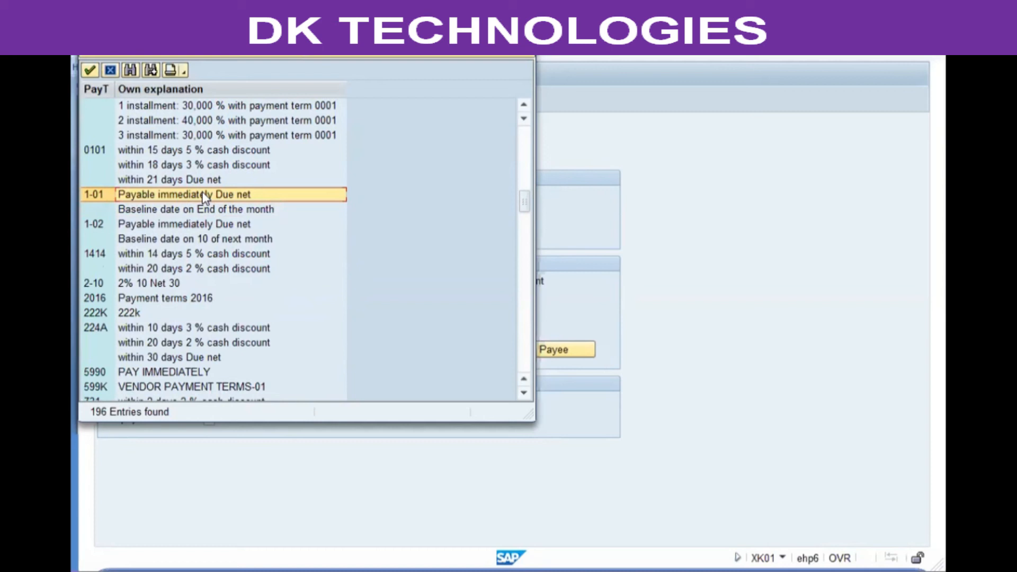
scroll(205, 197, down, 2)
scroll(205, 200, down, 12)
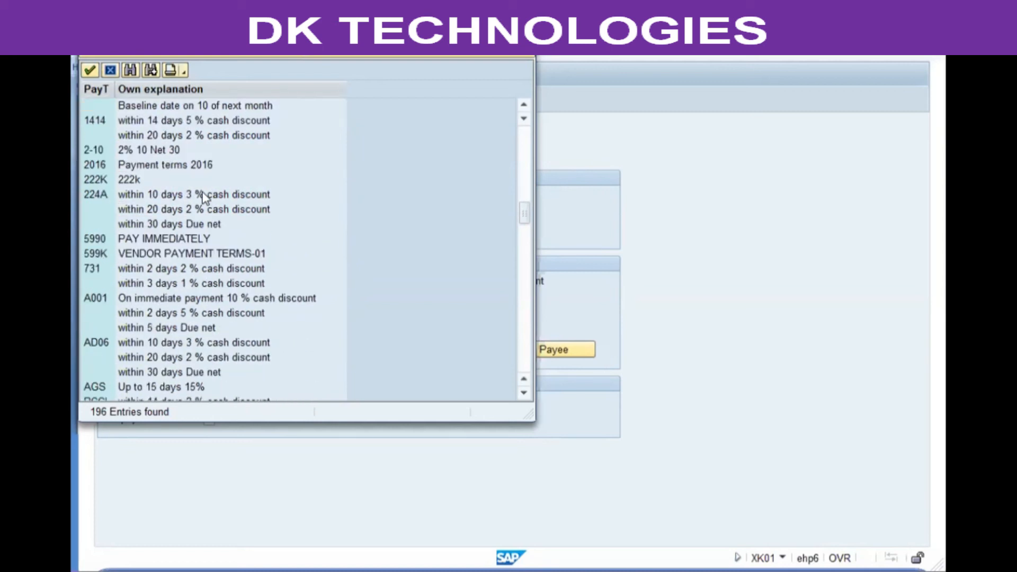
scroll(206, 200, down, 8)
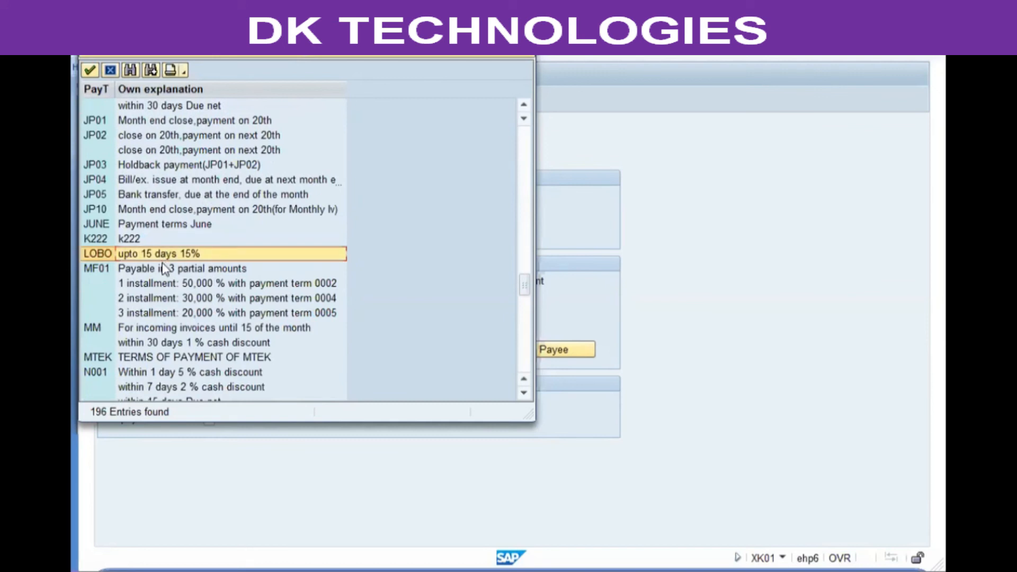
scroll(259, 264, down, 6)
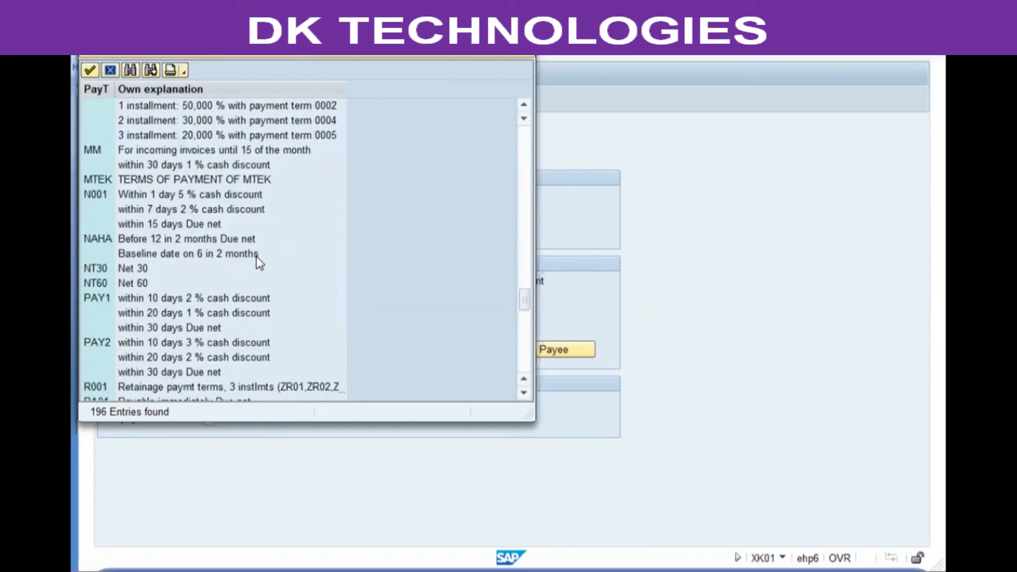
click(126, 182)
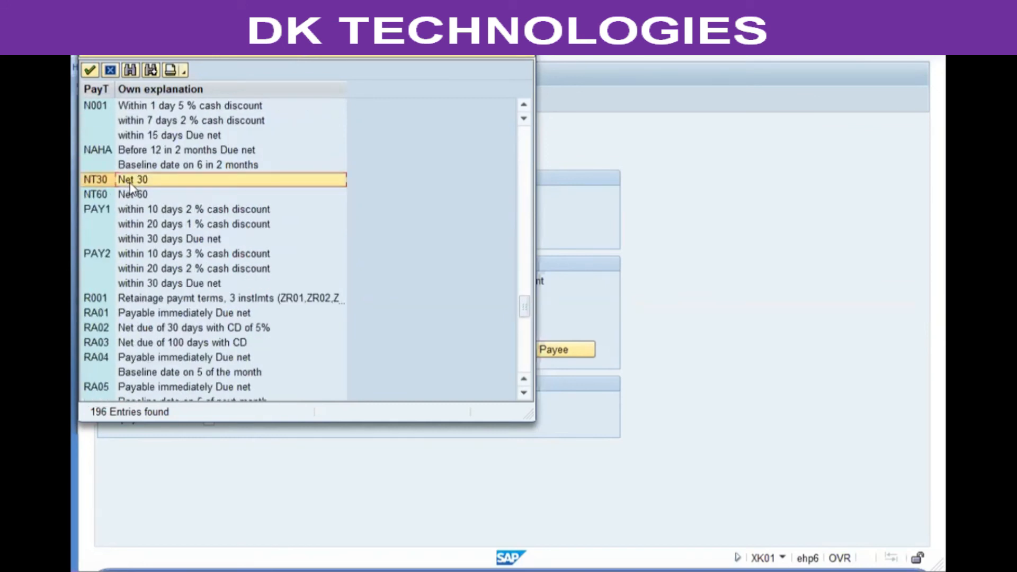
click(133, 196)
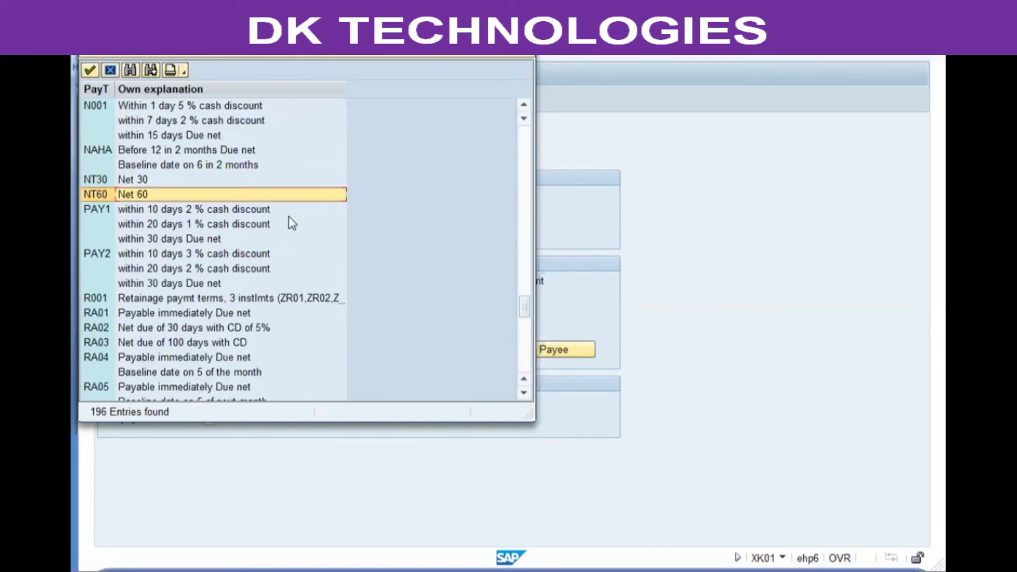
scroll(295, 225, down, 2)
click(213, 224)
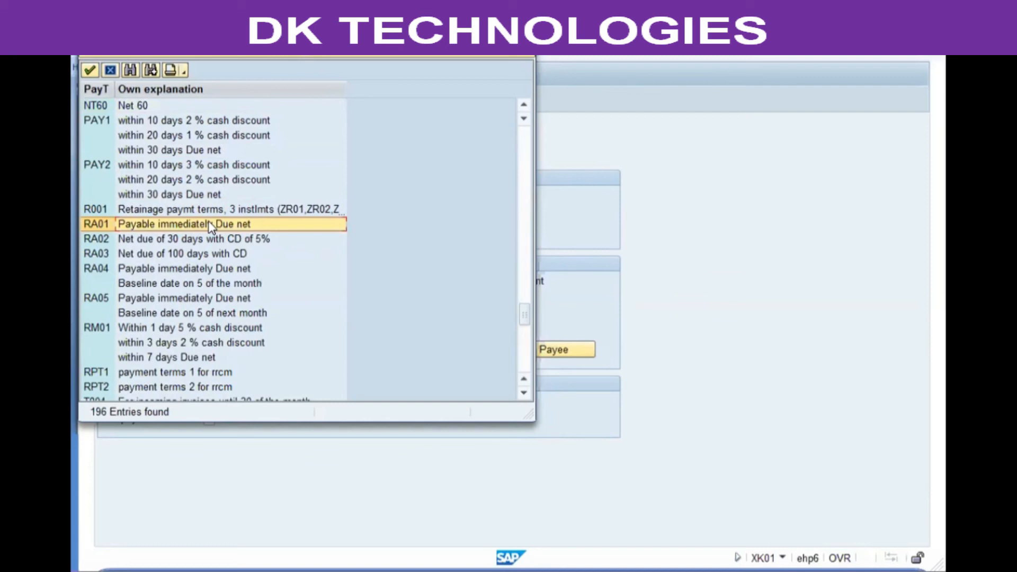
scroll(200, 265, down, 10)
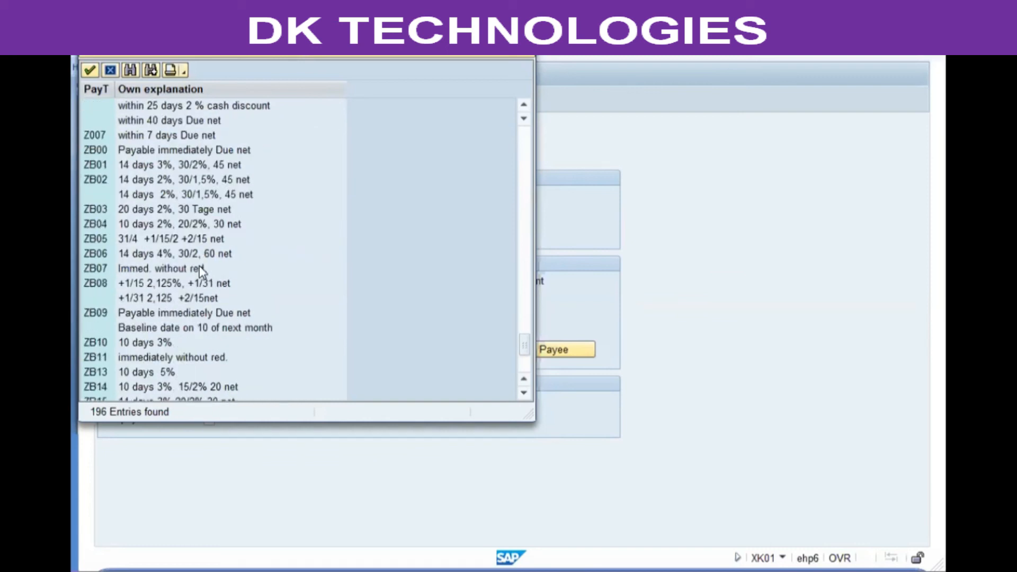
scroll(199, 265, down, 4)
Set the vendor's payment terms for company code VG01 to 0001, payable immediately due net
scroll(199, 264, up, 15)
scroll(190, 252, up, 15)
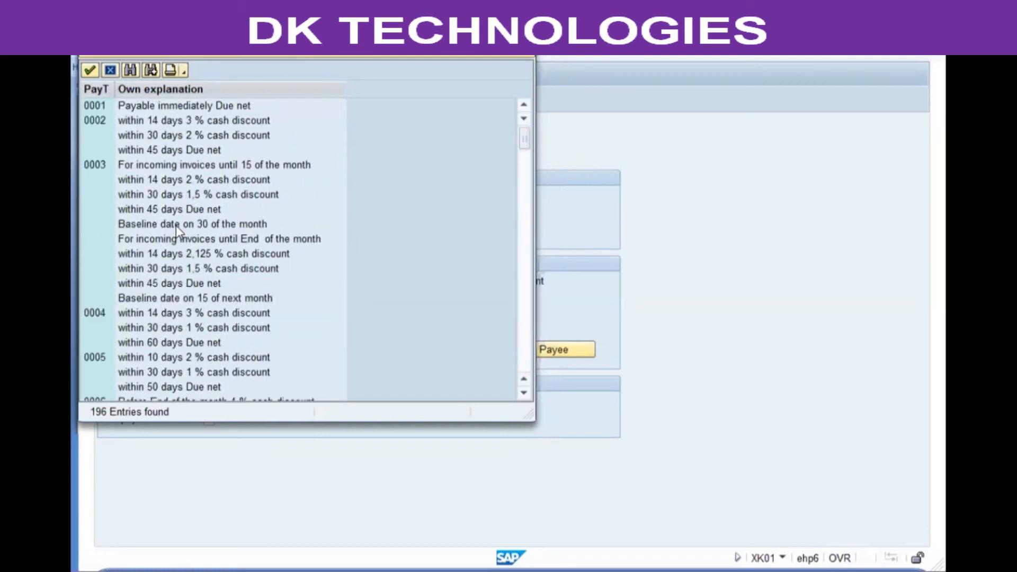
double_click(215, 105)
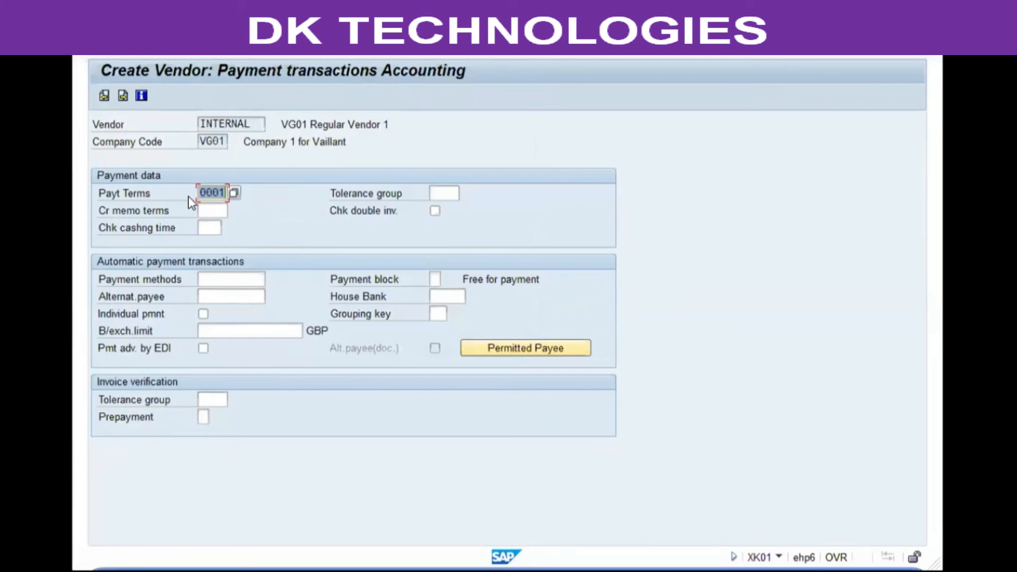
click(211, 227)
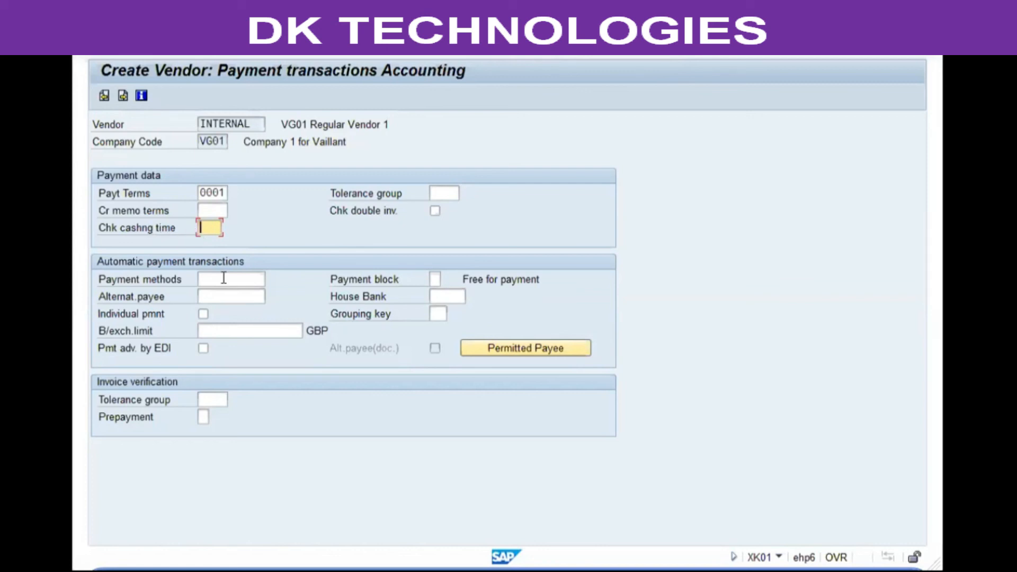
click(224, 278)
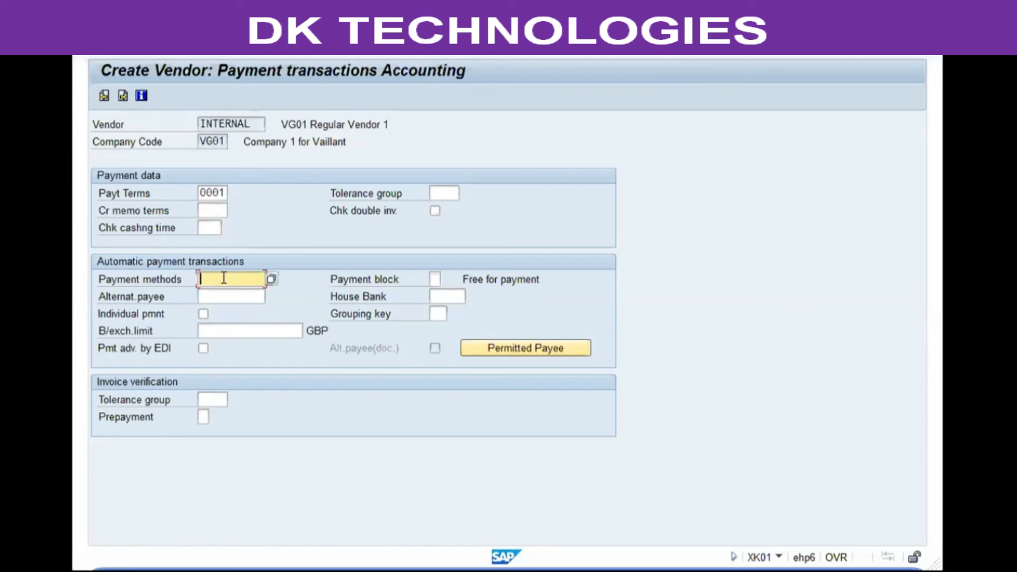
click(272, 278)
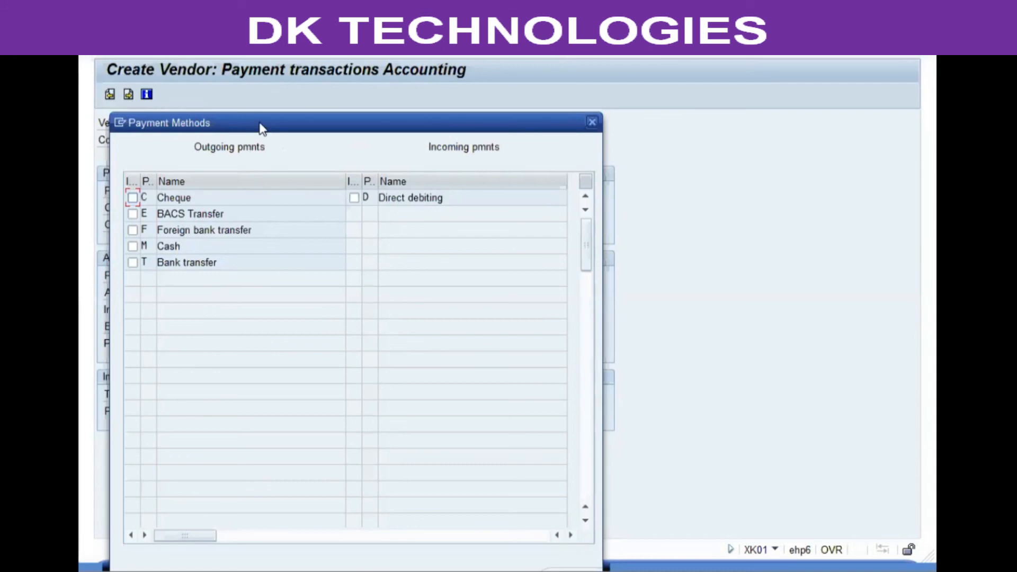
drag(262, 127, 305, 117)
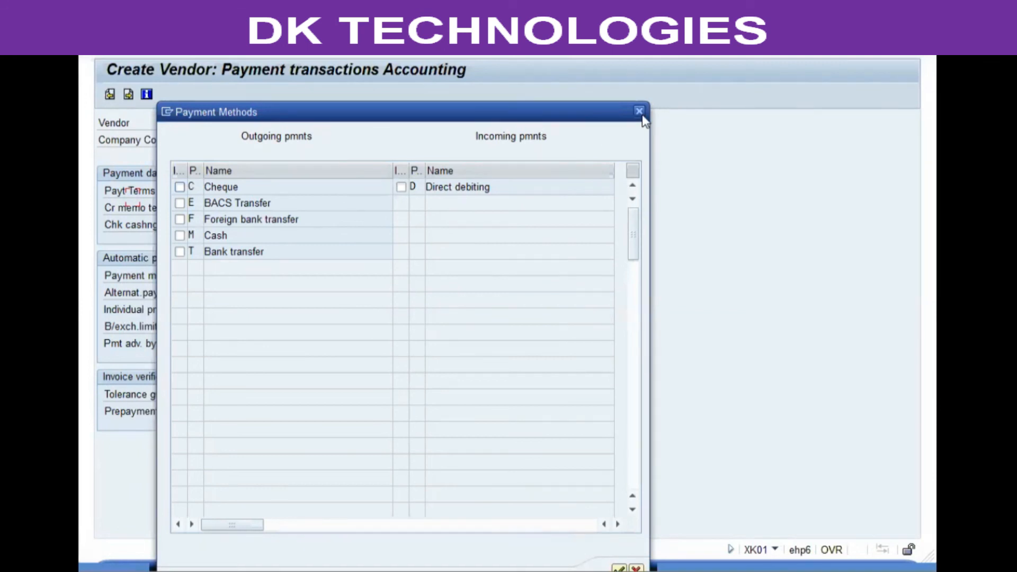
drag(559, 116, 594, 113)
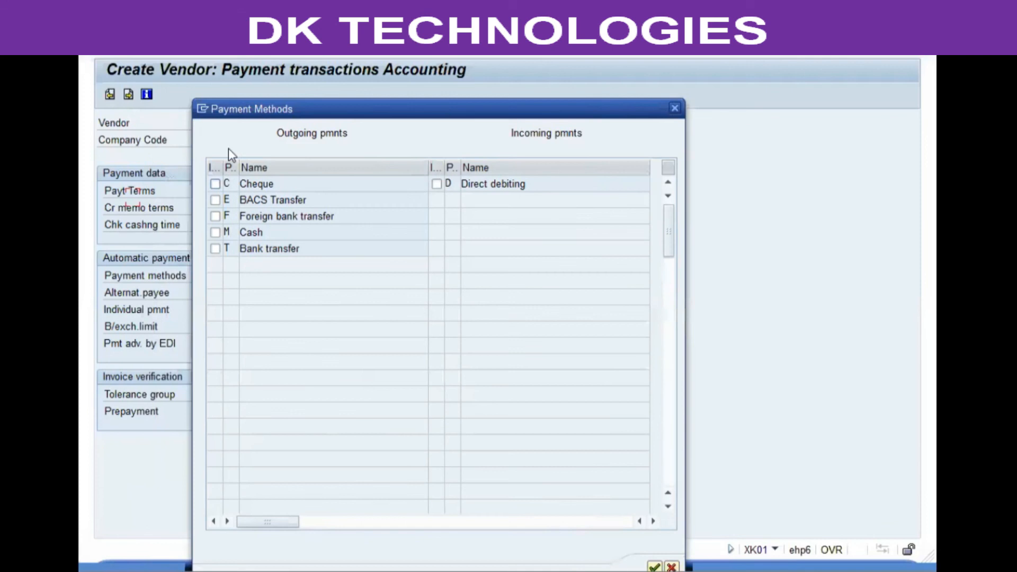
click(215, 185)
click(214, 249)
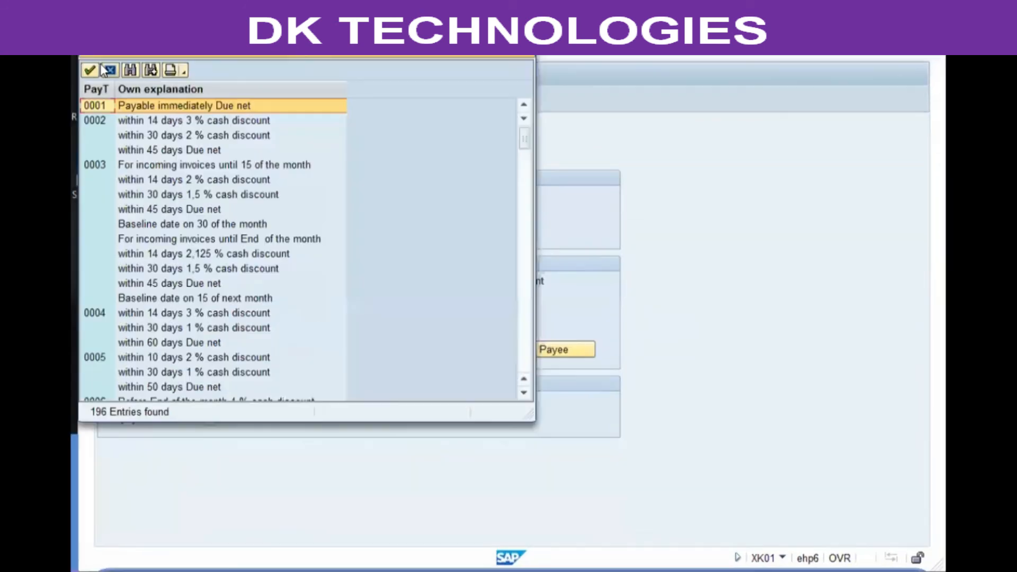
click(108, 68)
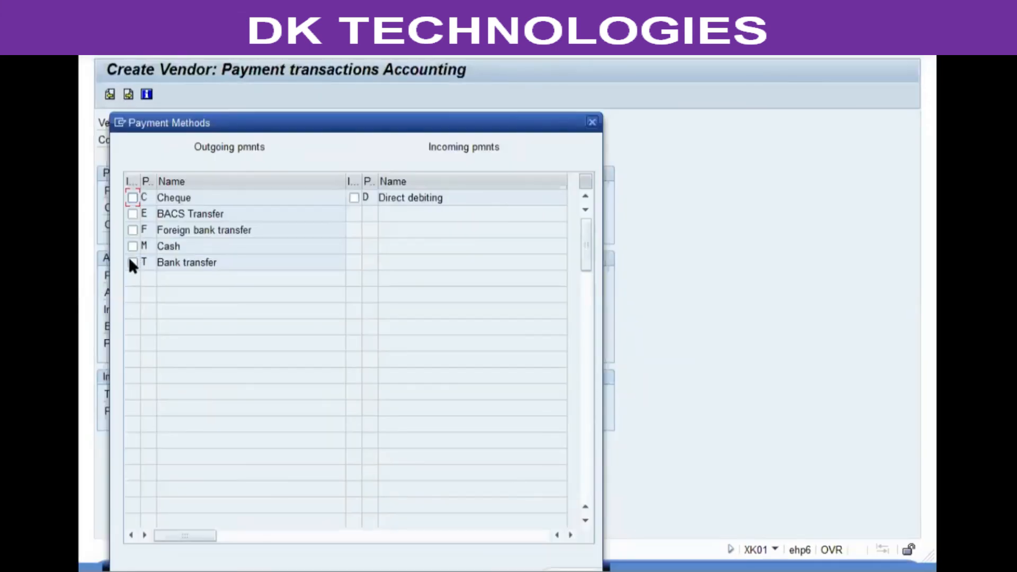
Assign the outgoing payment methods Cheque, BACS Transfer, Foreign bank transfer, Cash and Bank transfer to the vendor
click(132, 262)
click(132, 247)
click(133, 230)
click(132, 213)
click(132, 198)
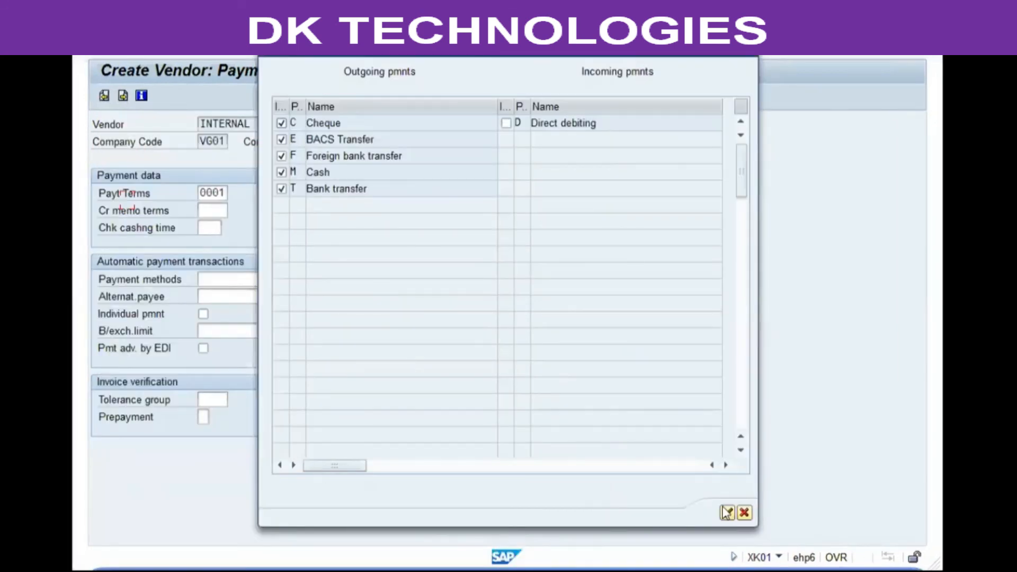
click(727, 513)
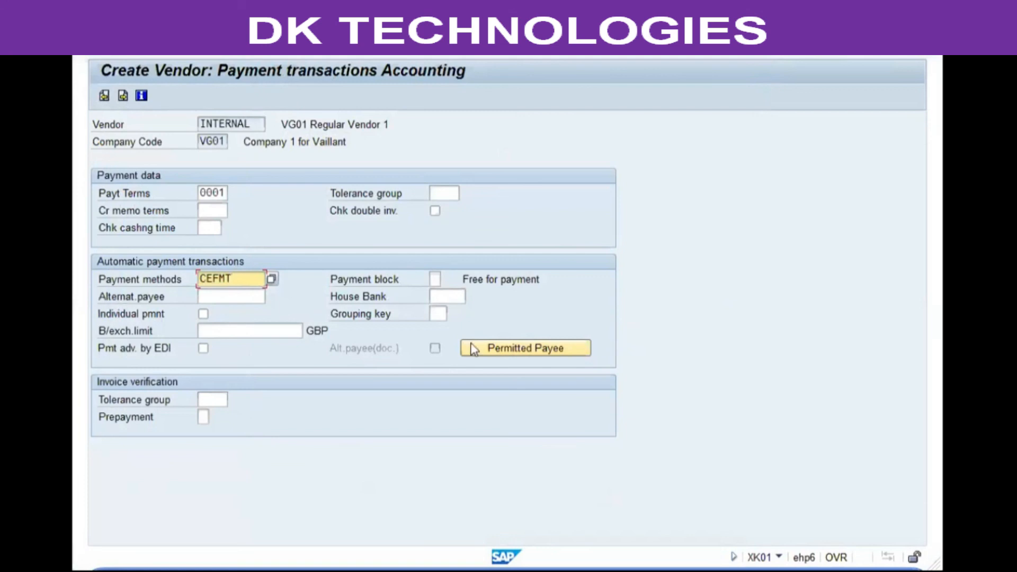
Review the prepayment relevance options for the vendor's invoice verification without choosing one
click(201, 417)
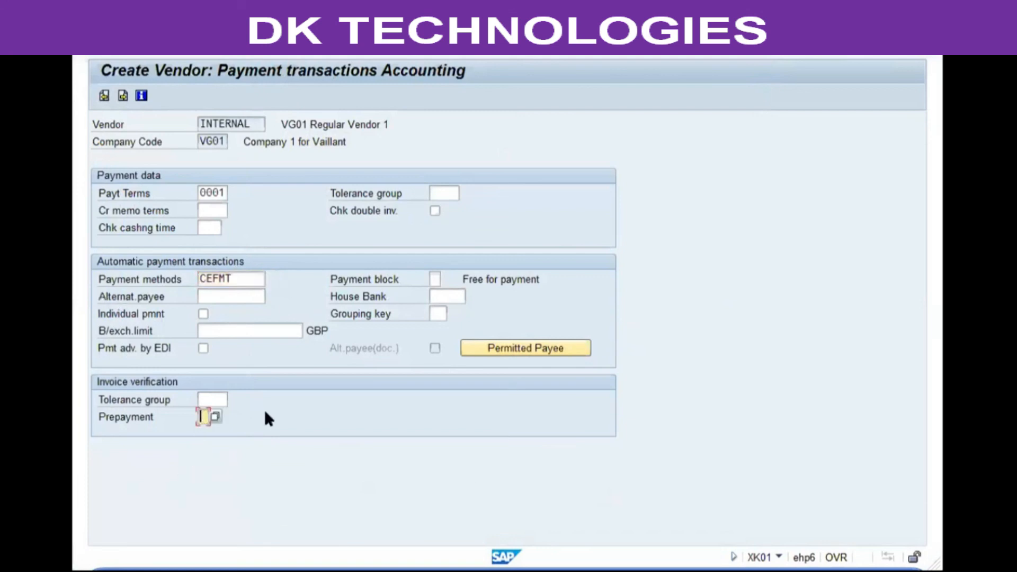
click(227, 129)
click(214, 143)
click(206, 417)
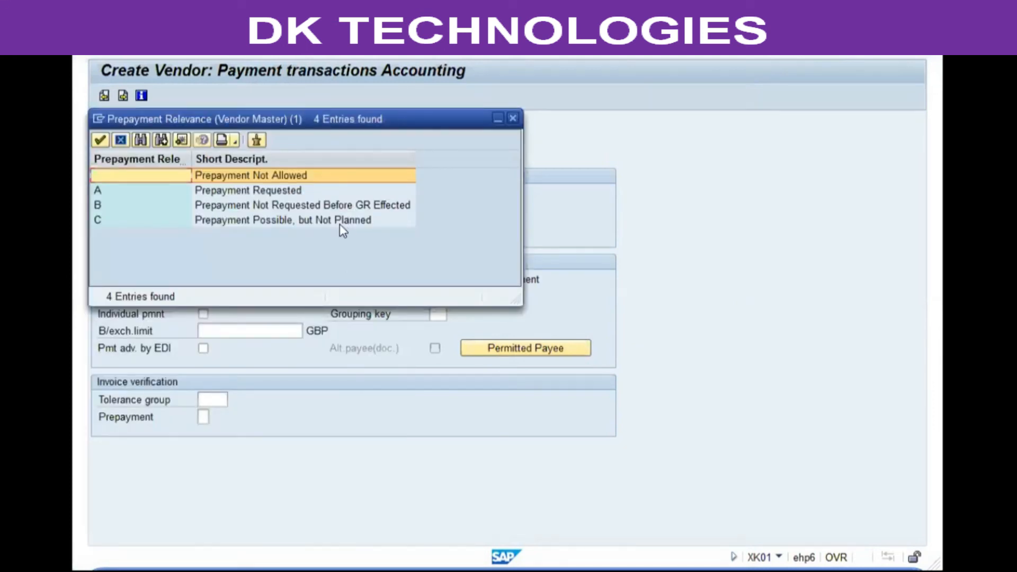
click(120, 140)
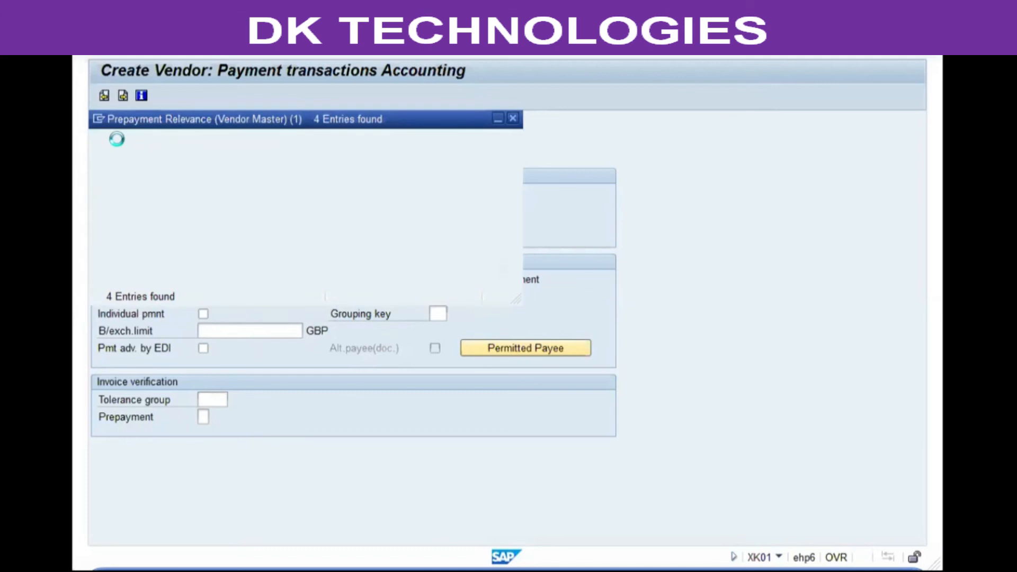